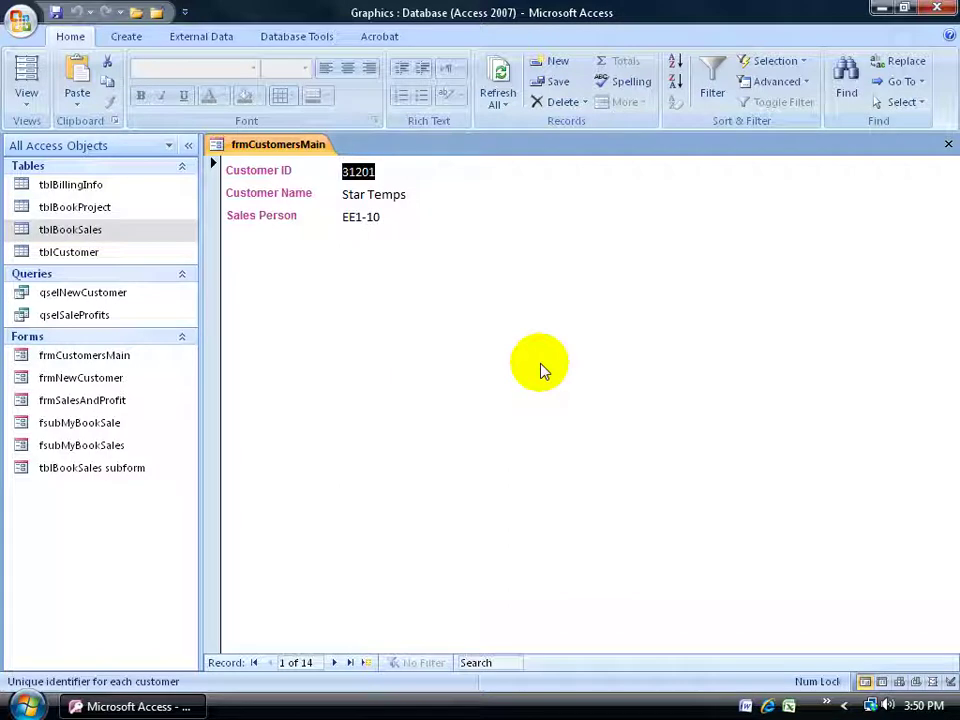
- Open the qselSaleProfits query in Design view, examine how its three tables are joined, and close it
right_click(84, 319)
left_click(128, 349)
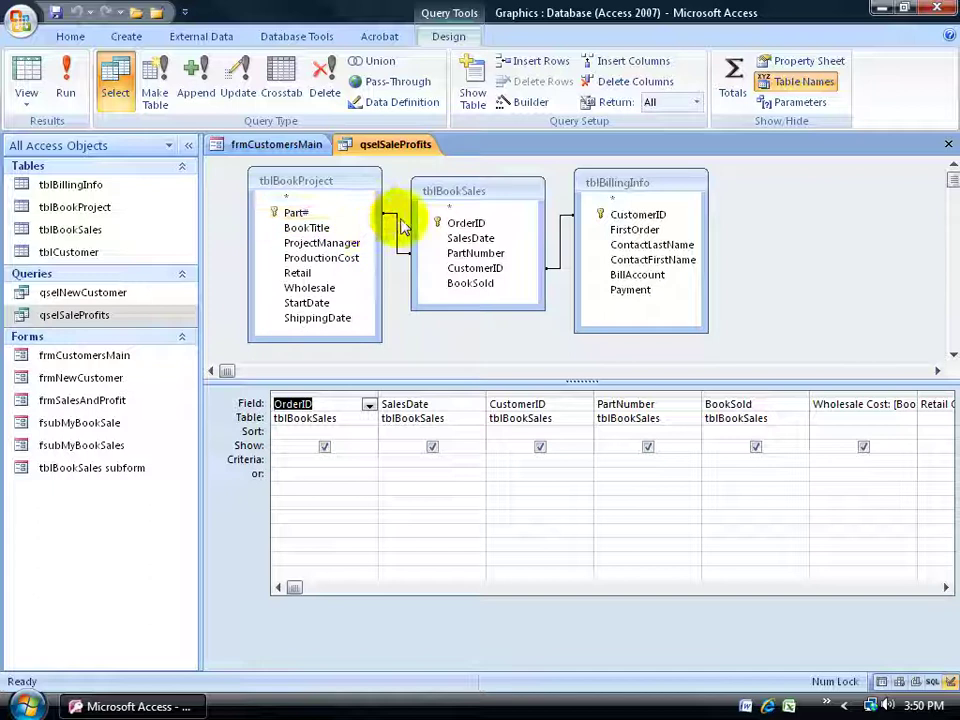
left_click(452, 224)
left_click(606, 214)
left_click(545, 330)
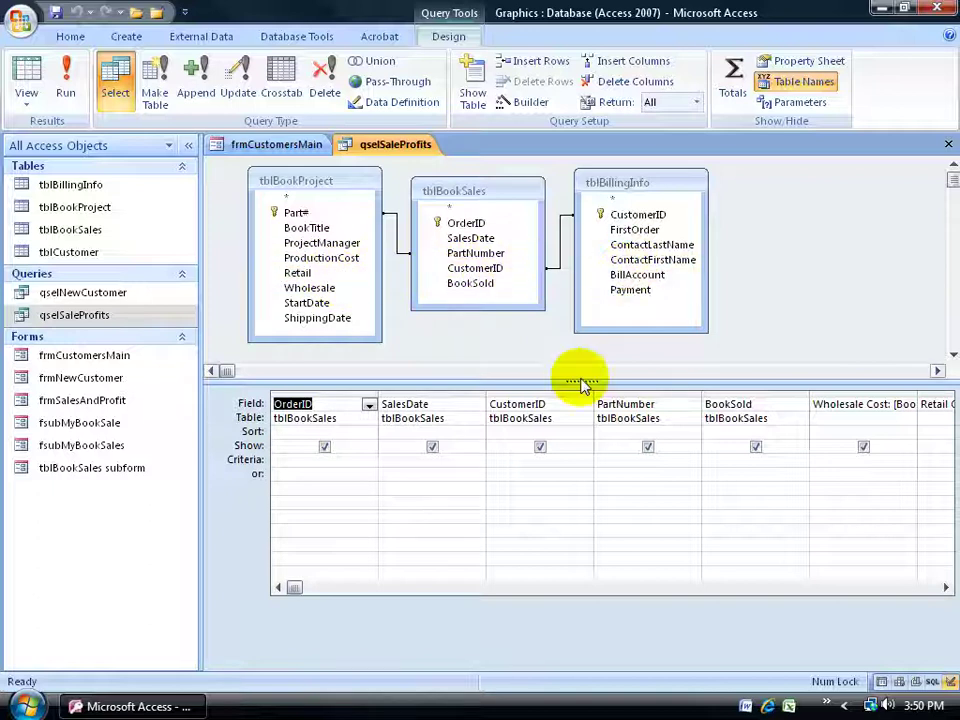
left_click(283, 146)
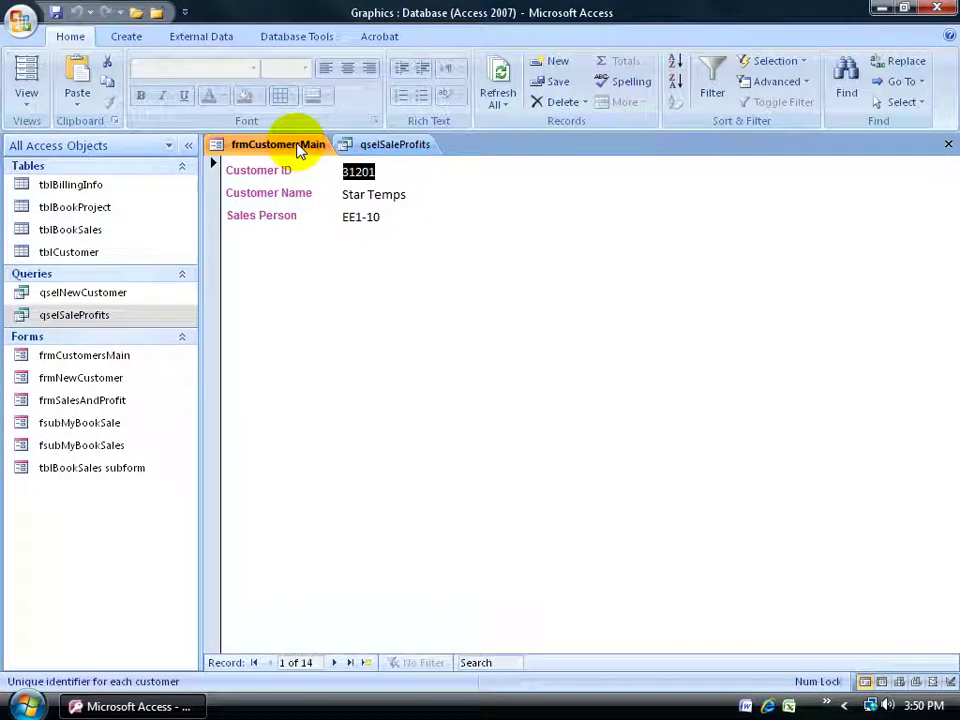
right_click(395, 148)
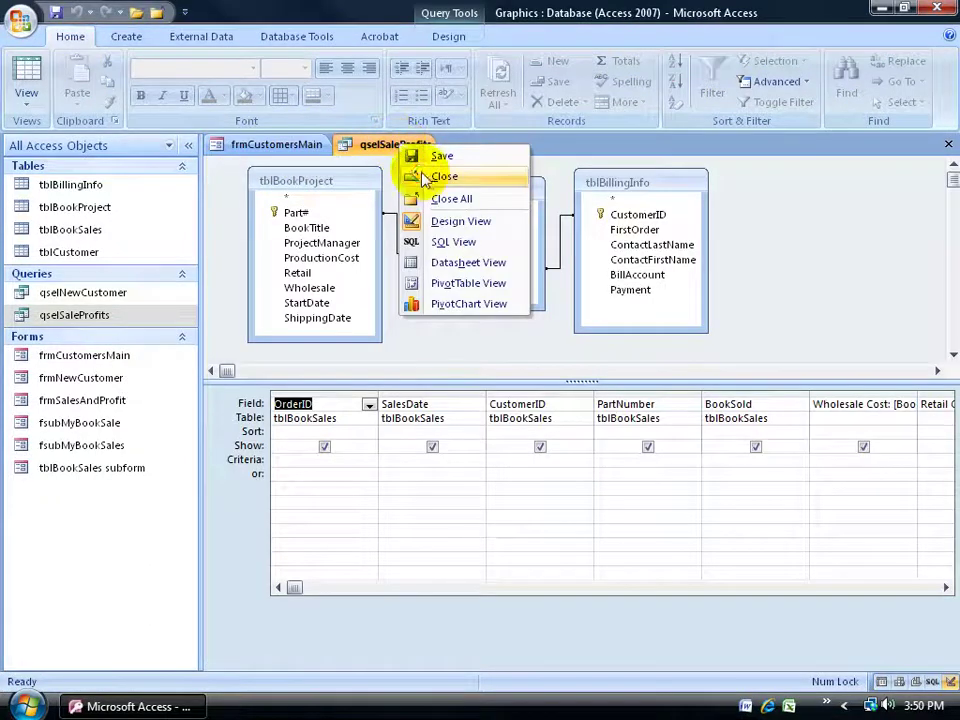
left_click(430, 177)
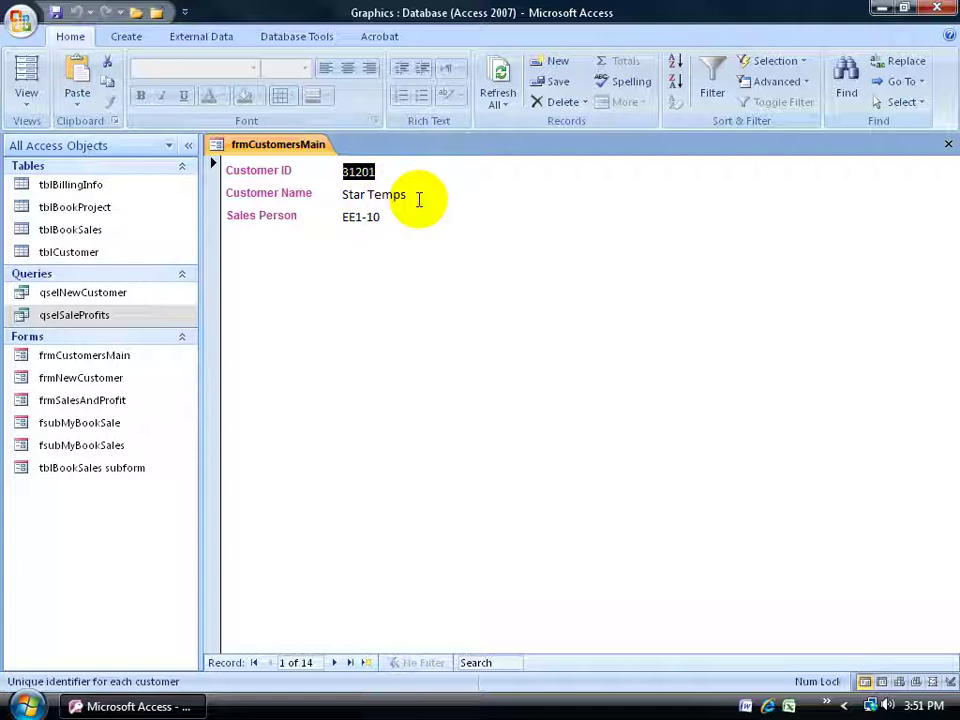
- Browse forward two customer records in frmCustomersMain, and open tblCustomer and tblBookSales to inspect their fields
left_click(334, 662)
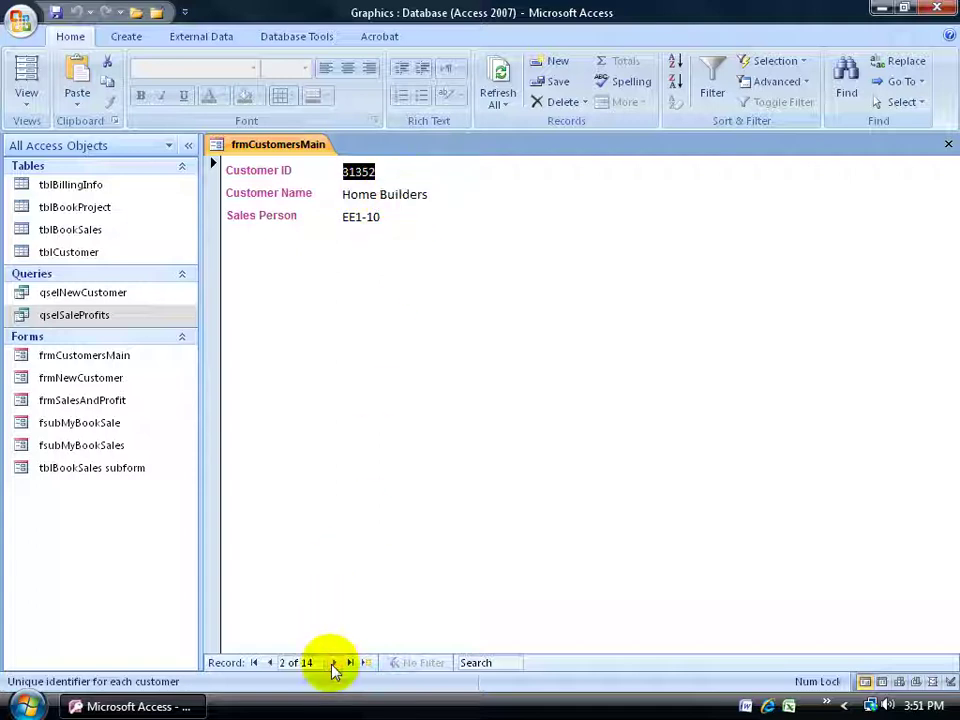
left_click(334, 662)
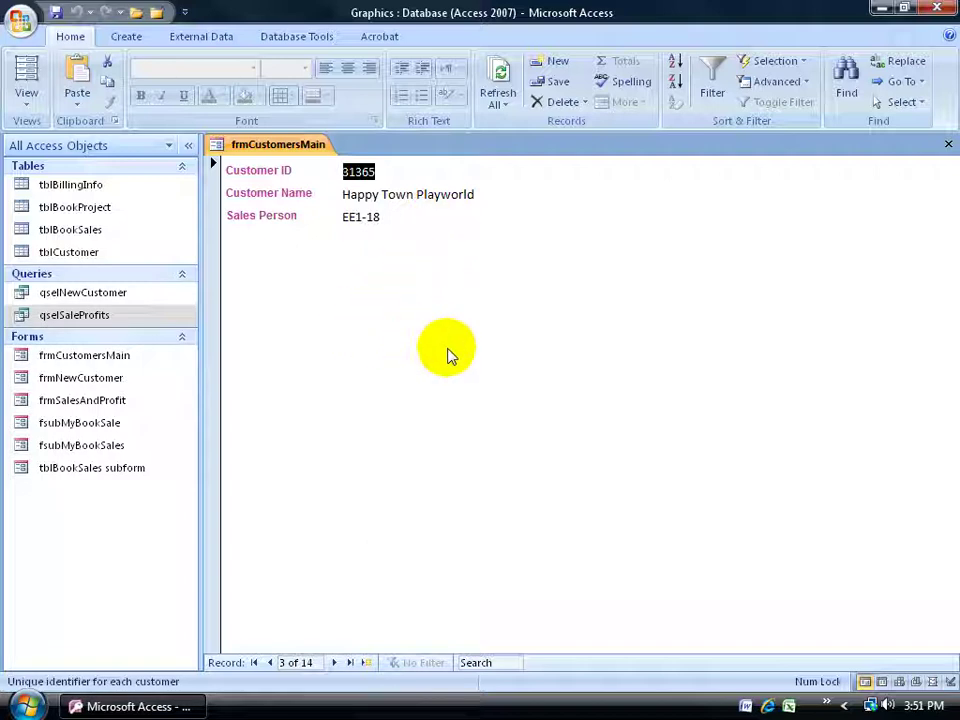
double_click(70, 253)
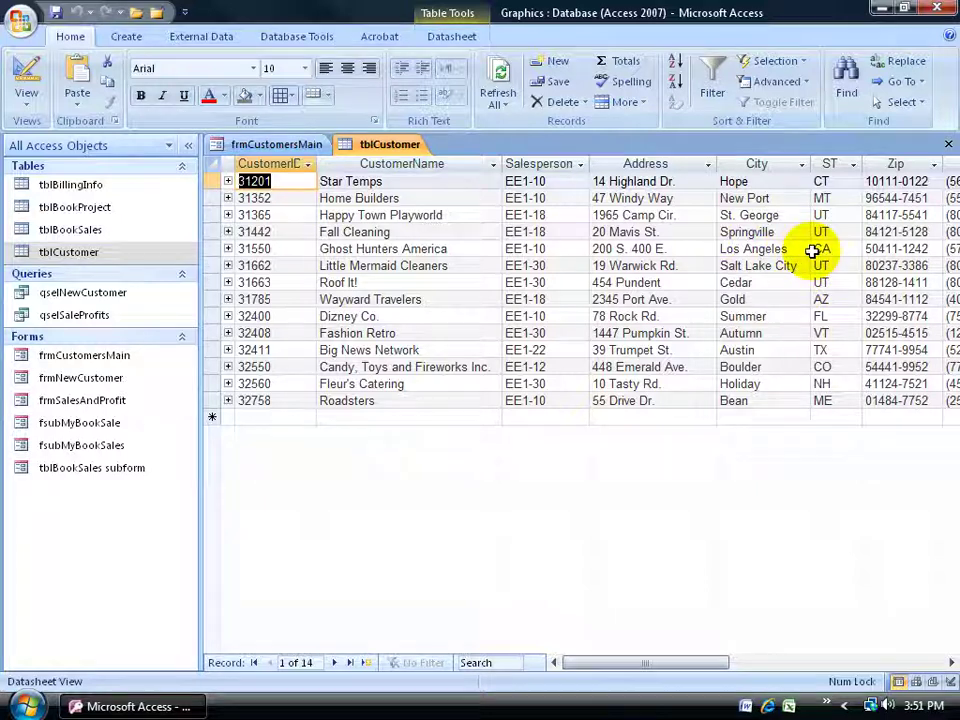
double_click(92, 231)
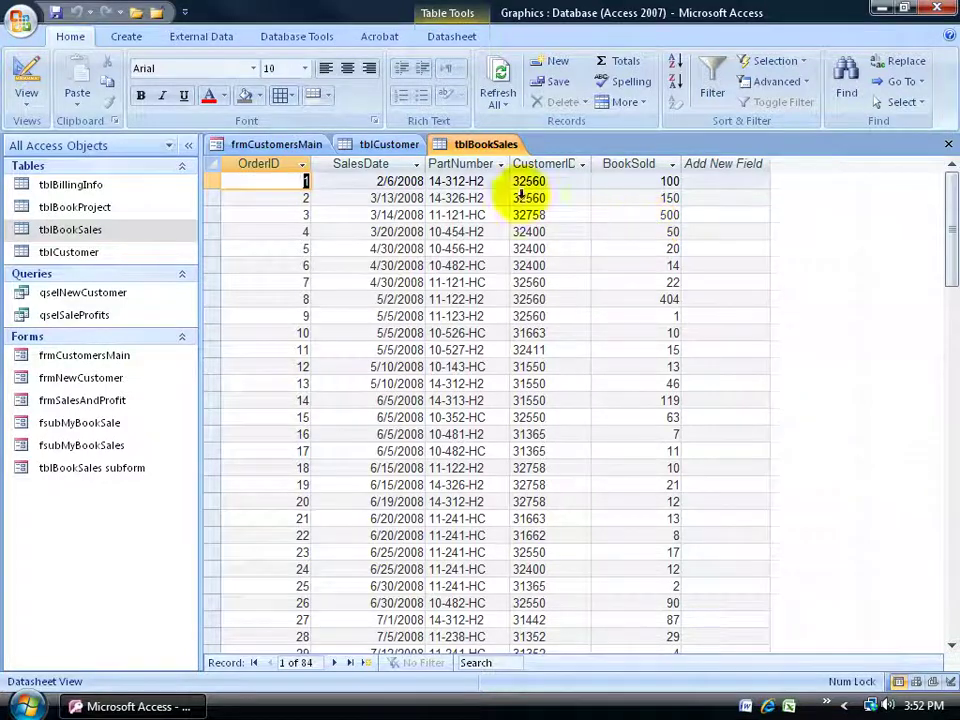
- Examine the CustomerID relationship between tblCustomer and tblBookSales in the Relationships window, and close the window
left_click(323, 39)
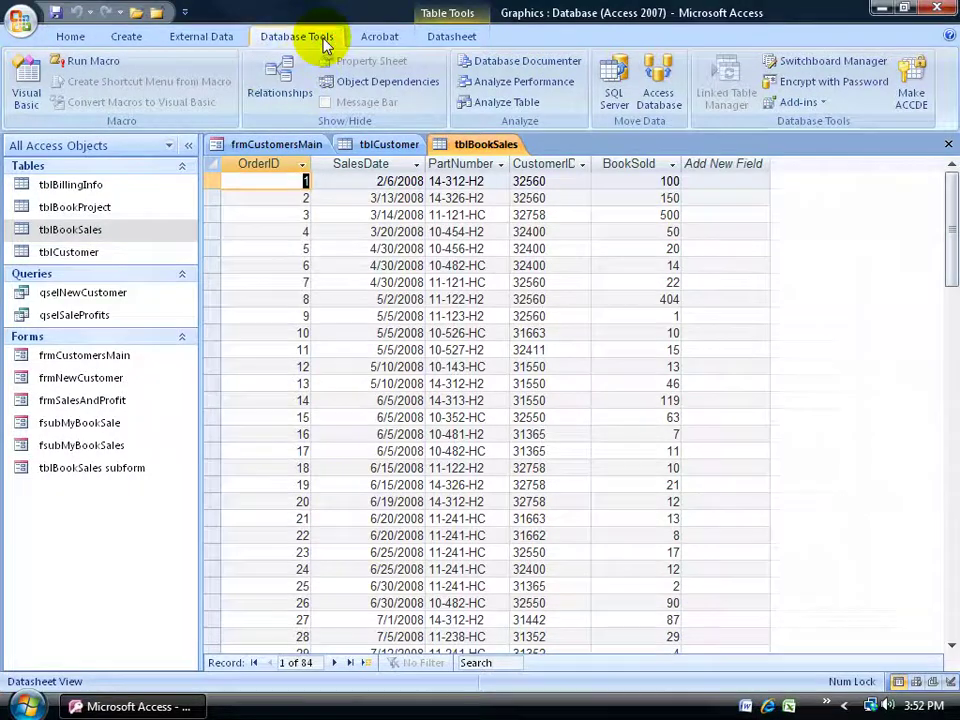
left_click(273, 88)
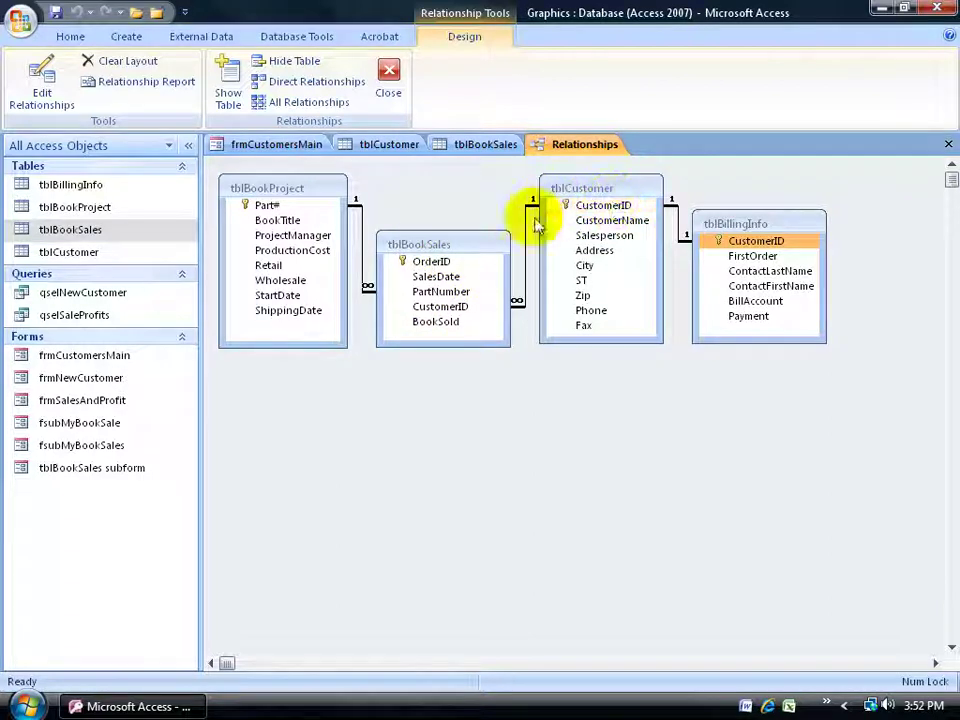
left_click(605, 205)
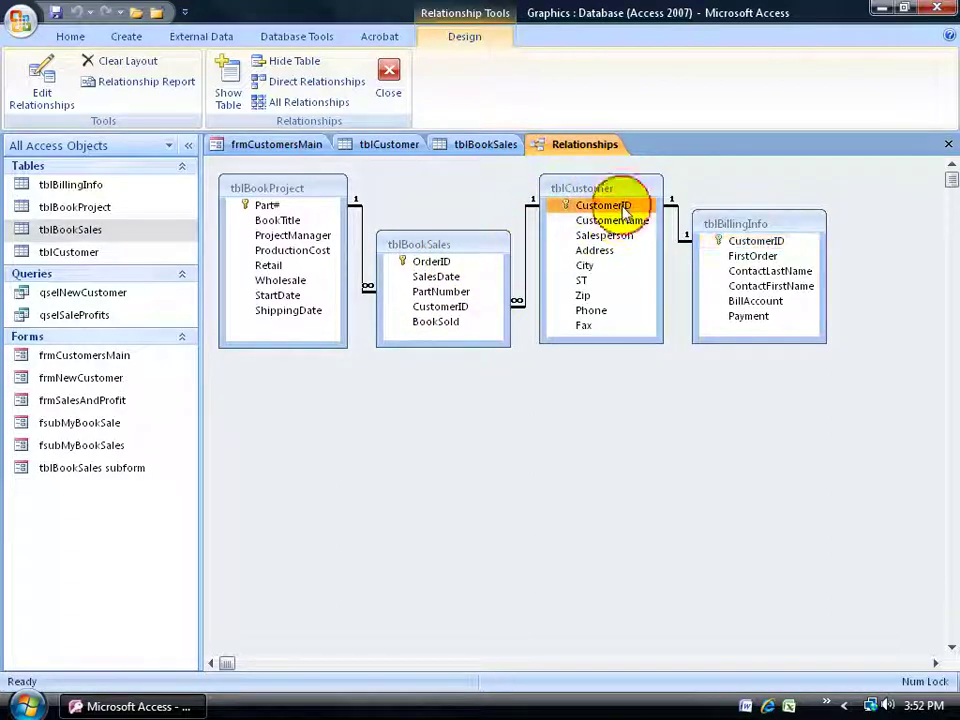
left_click(455, 308)
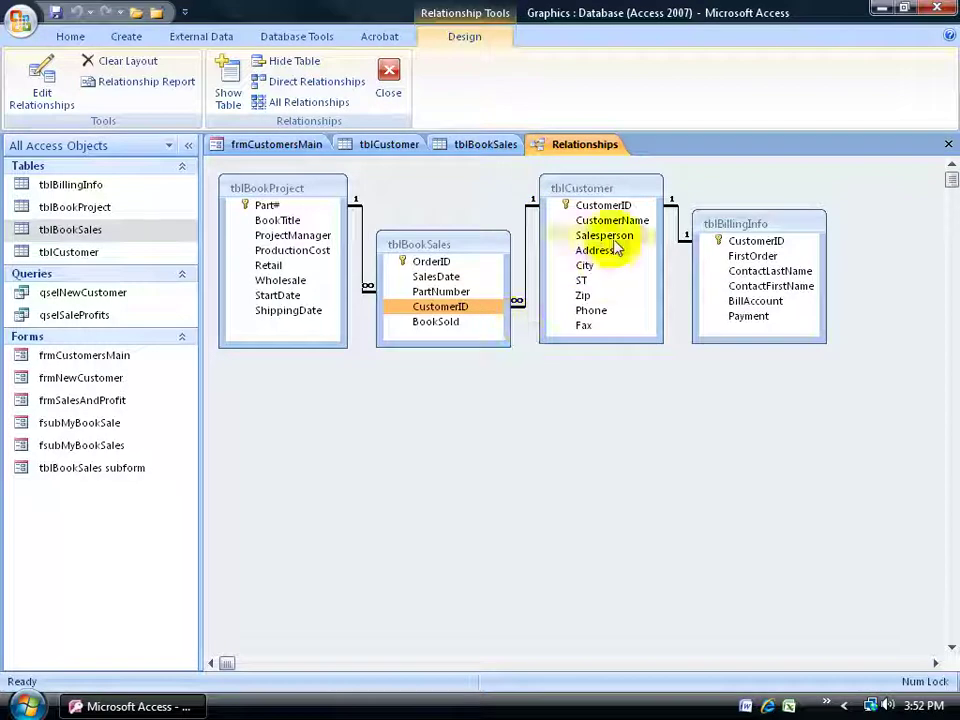
left_click(610, 208)
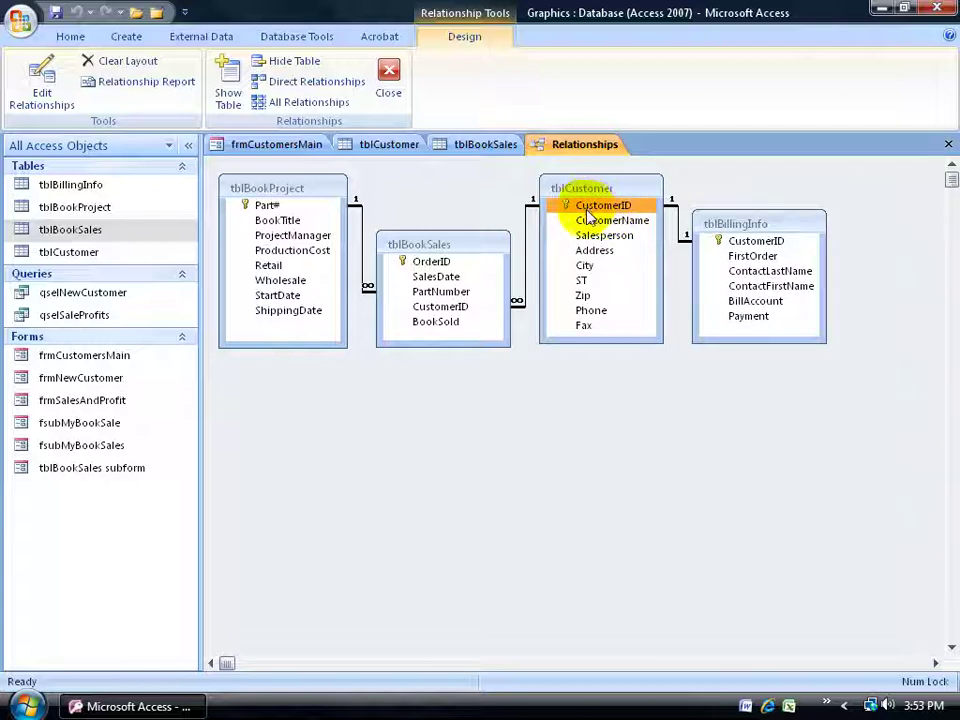
left_click_drag(589, 214, 466, 316)
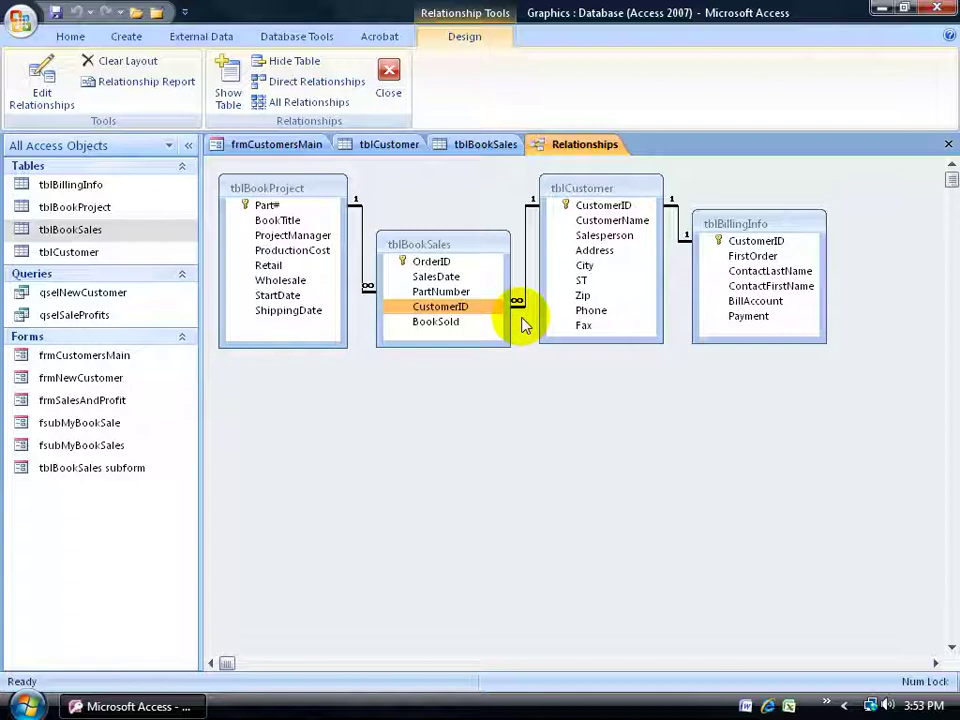
left_click(527, 271)
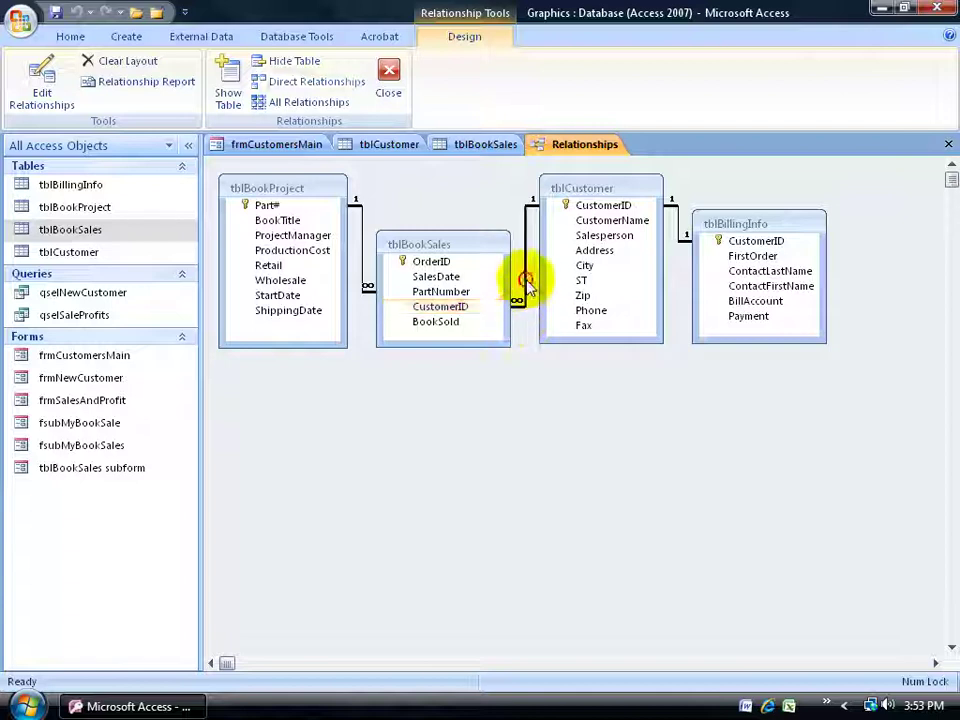
left_click(484, 306)
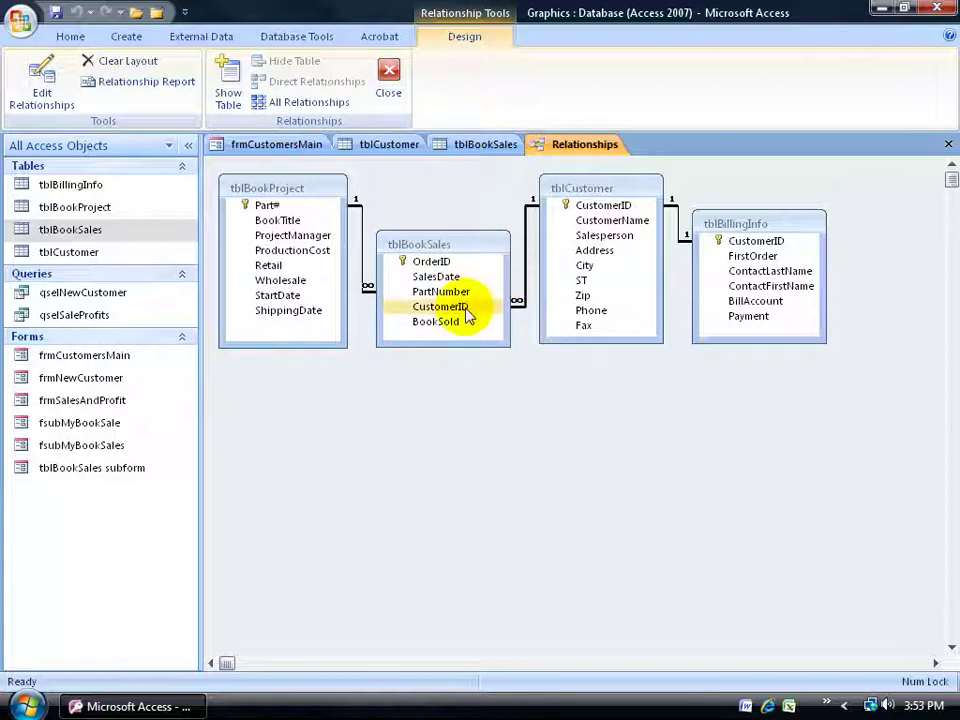
left_click(602, 206)
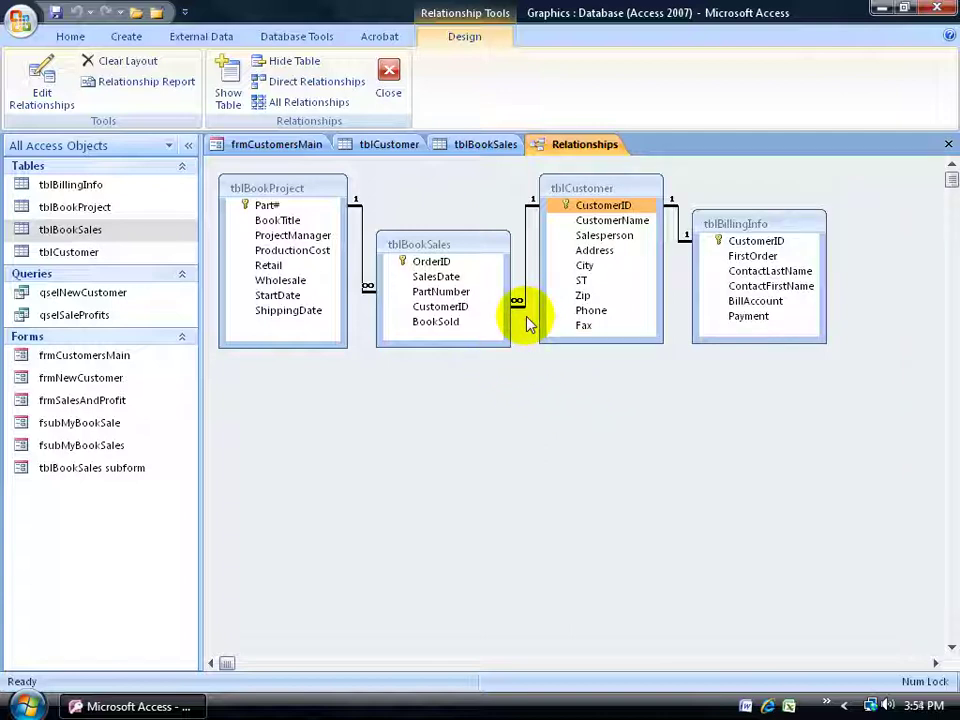
left_click(948, 144)
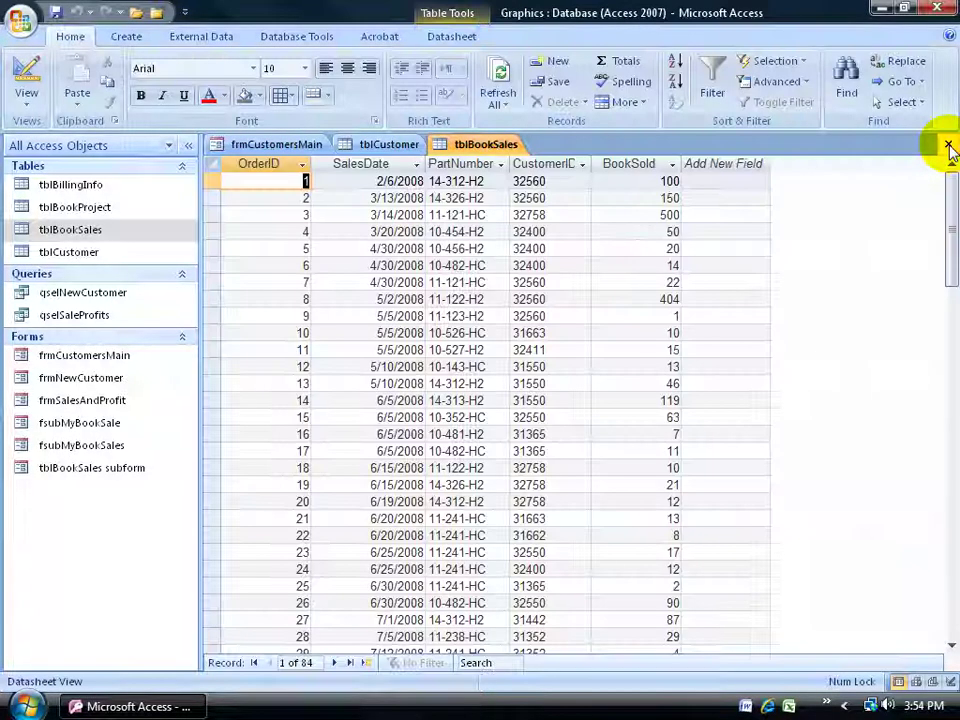
- Compare the CustomerID fields of tblBookSales and tblCustomer, and close both tables
left_click(549, 181)
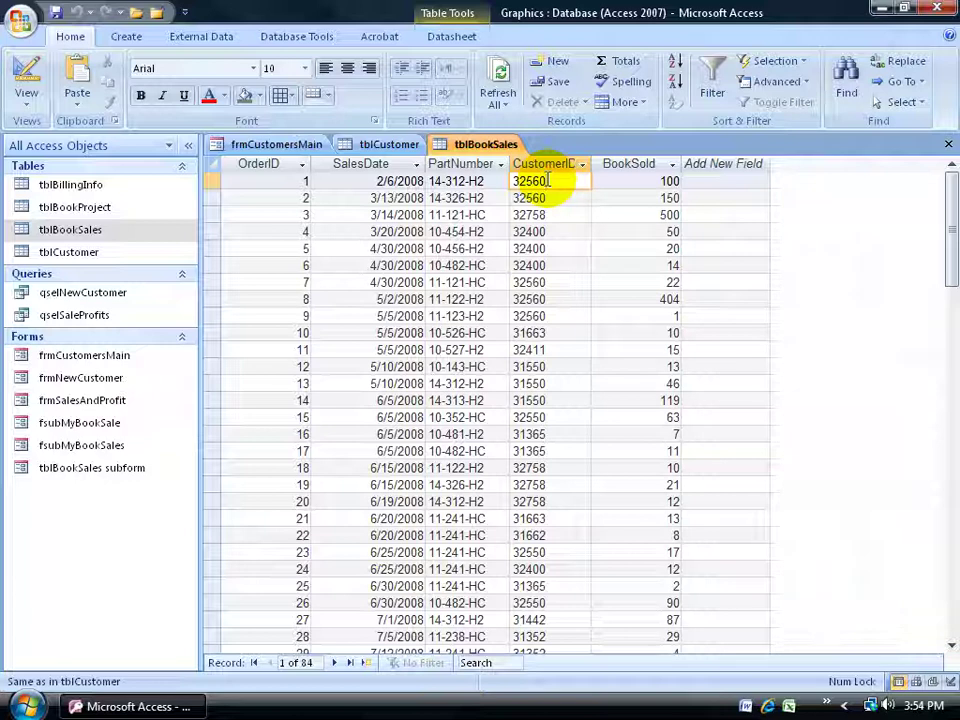
left_click(387, 142)
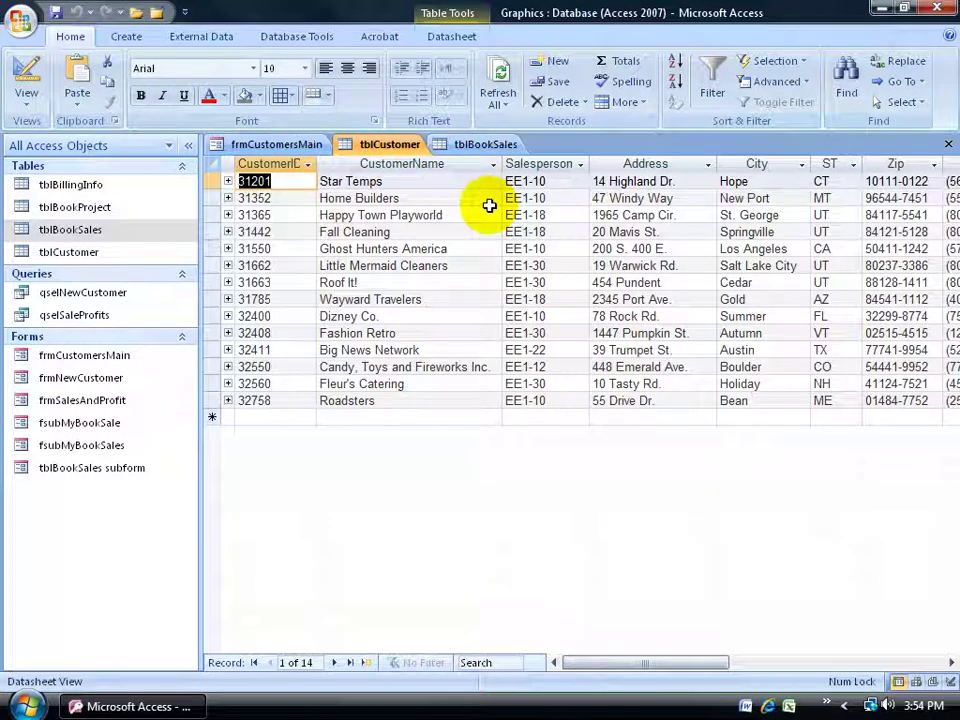
left_click(287, 182)
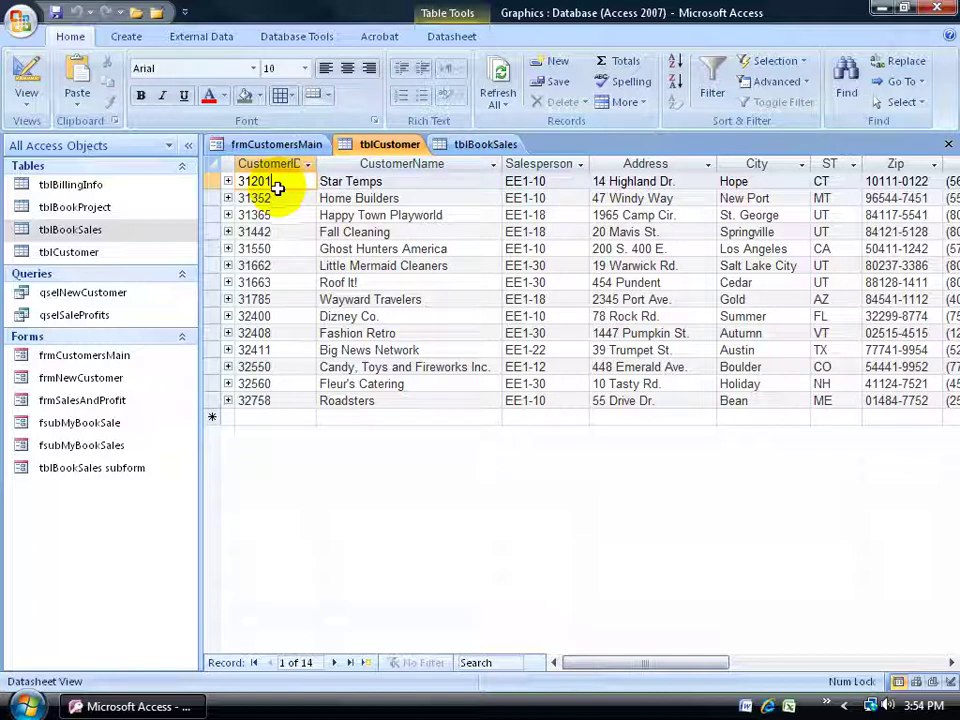
right_click(390, 146)
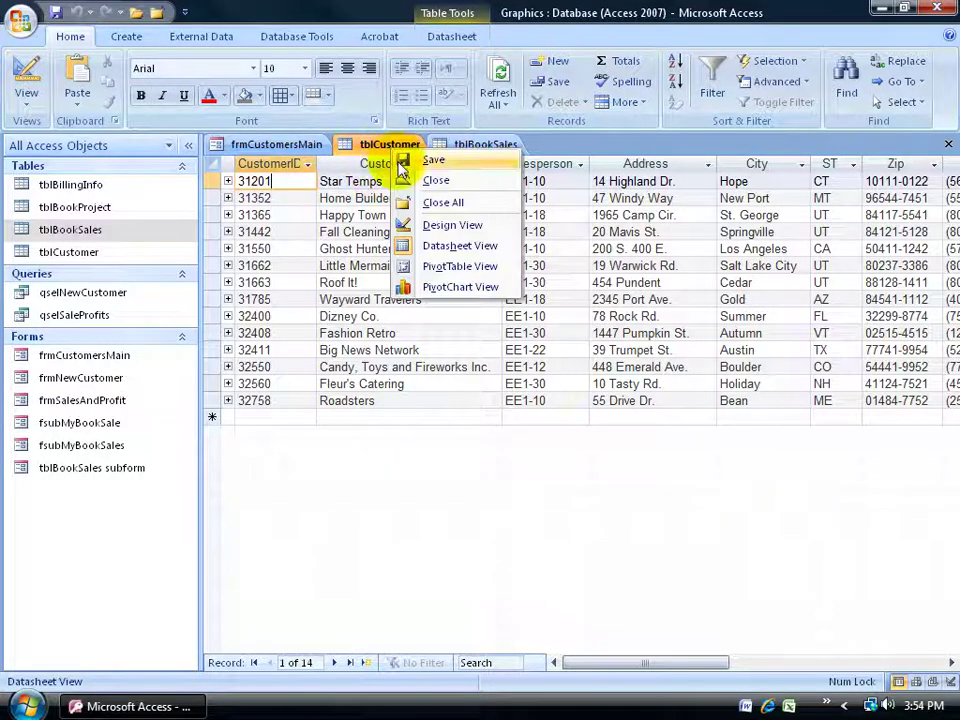
left_click(432, 180)
right_click(390, 146)
left_click(406, 182)
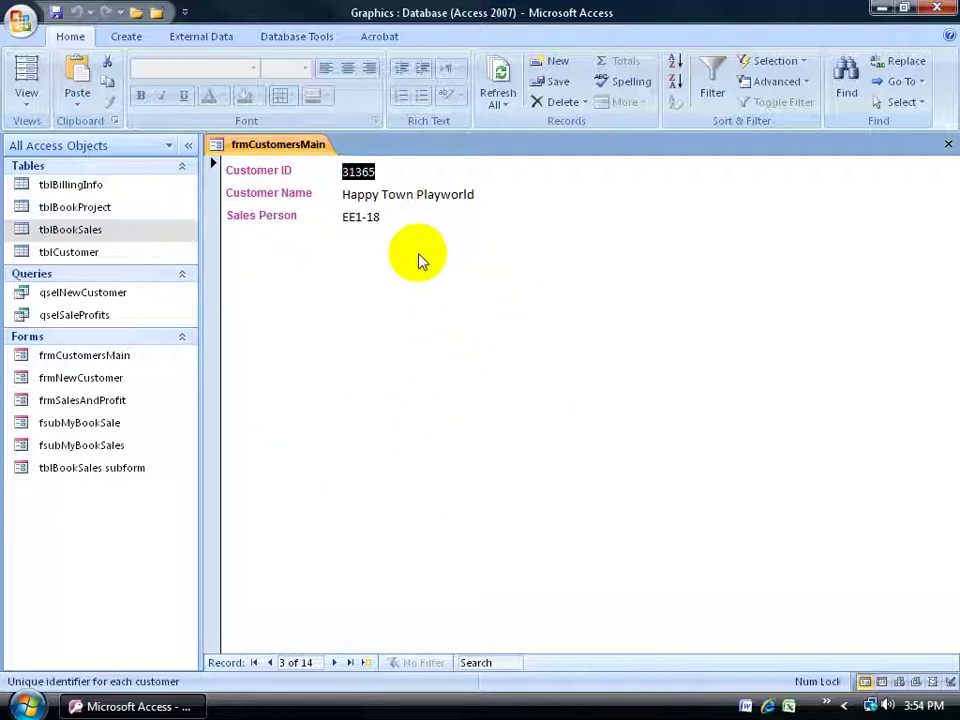
- Switch frmCustomersMain to Design view and place a subform control in the Detail section below the Sales Person field
right_click(288, 148)
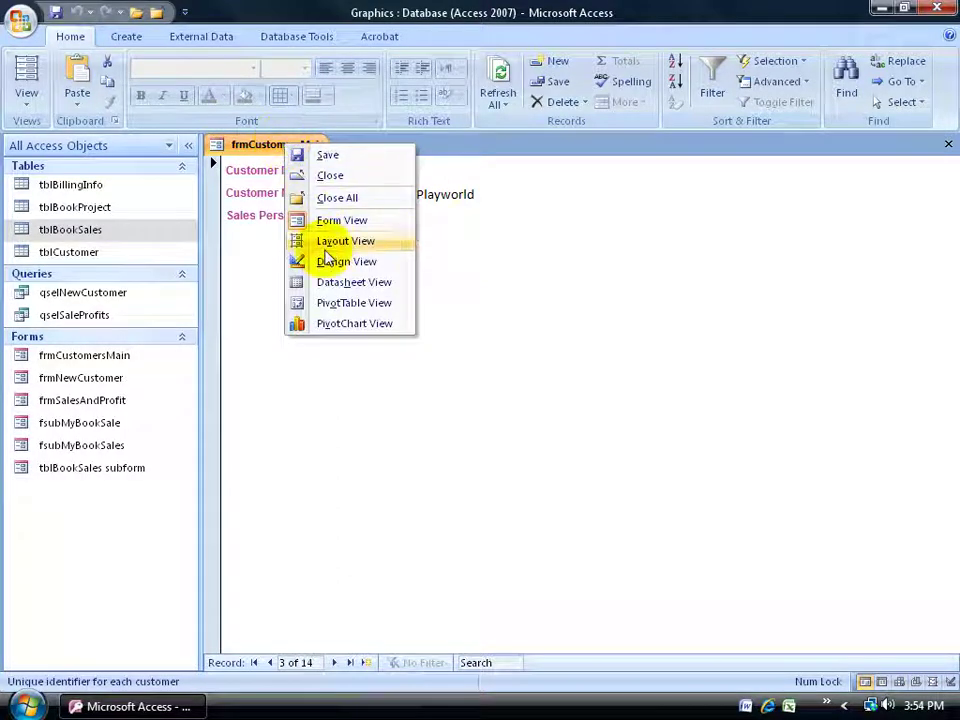
left_click(328, 261)
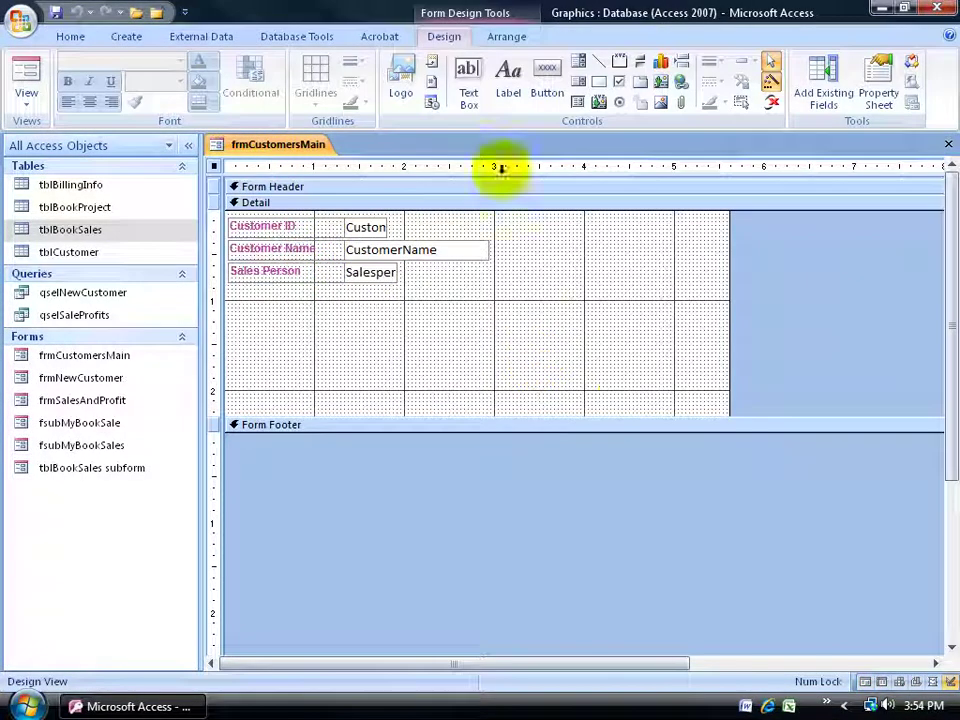
left_click(579, 104)
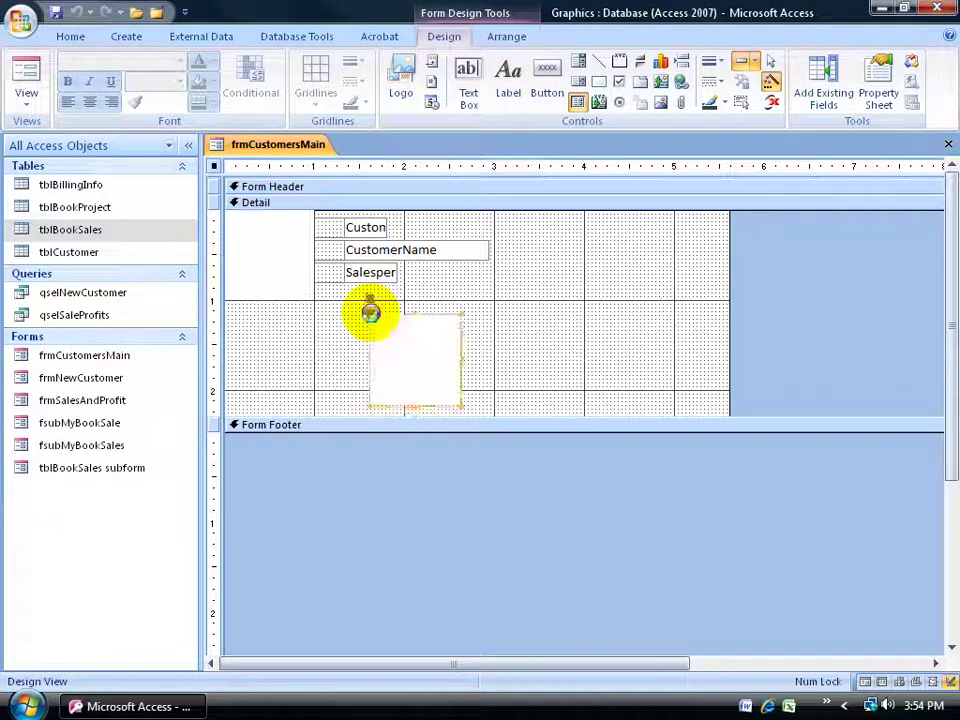
left_click(371, 316)
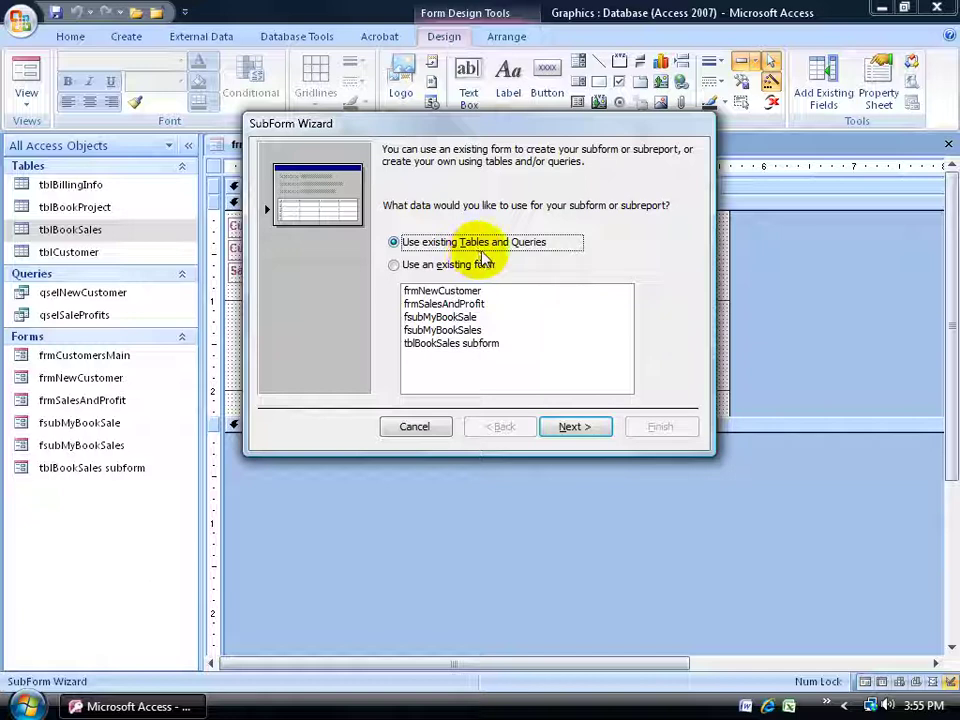
- Base the subform on the existing table tblBookSales, including the fields OrderID, SalesDate, PartNumber and BookSold but not CustomerID
left_click(575, 425)
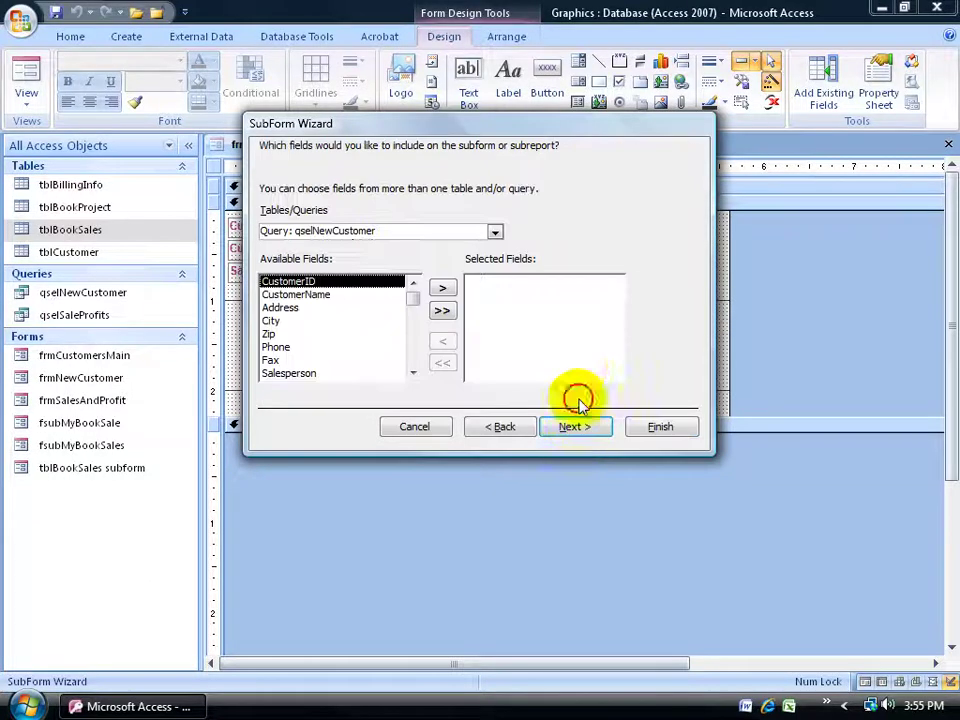
left_click(494, 232)
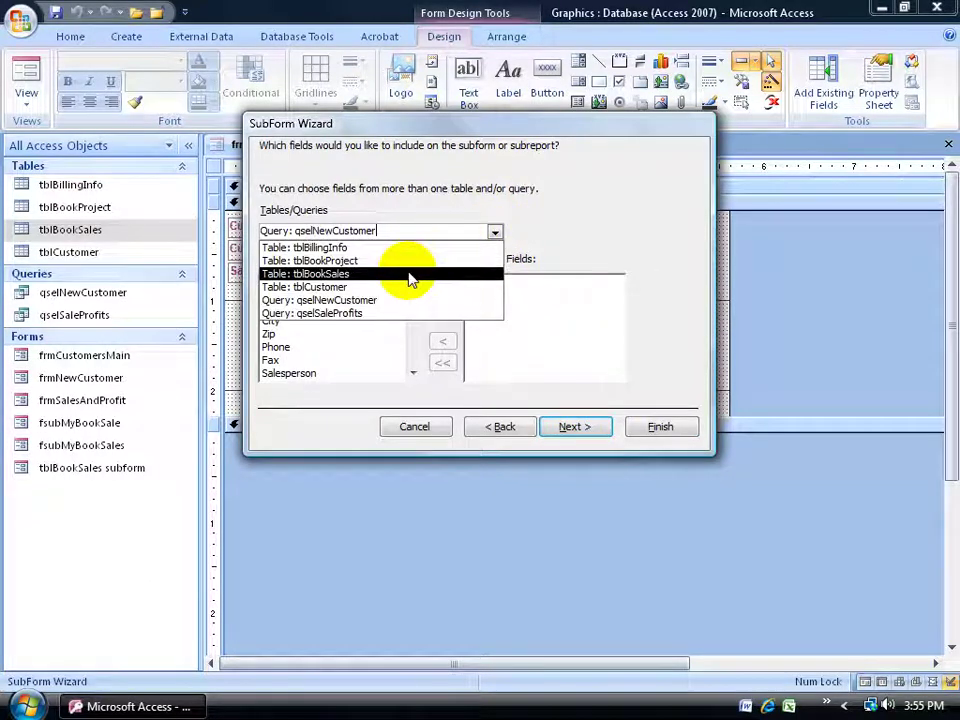
left_click(360, 274)
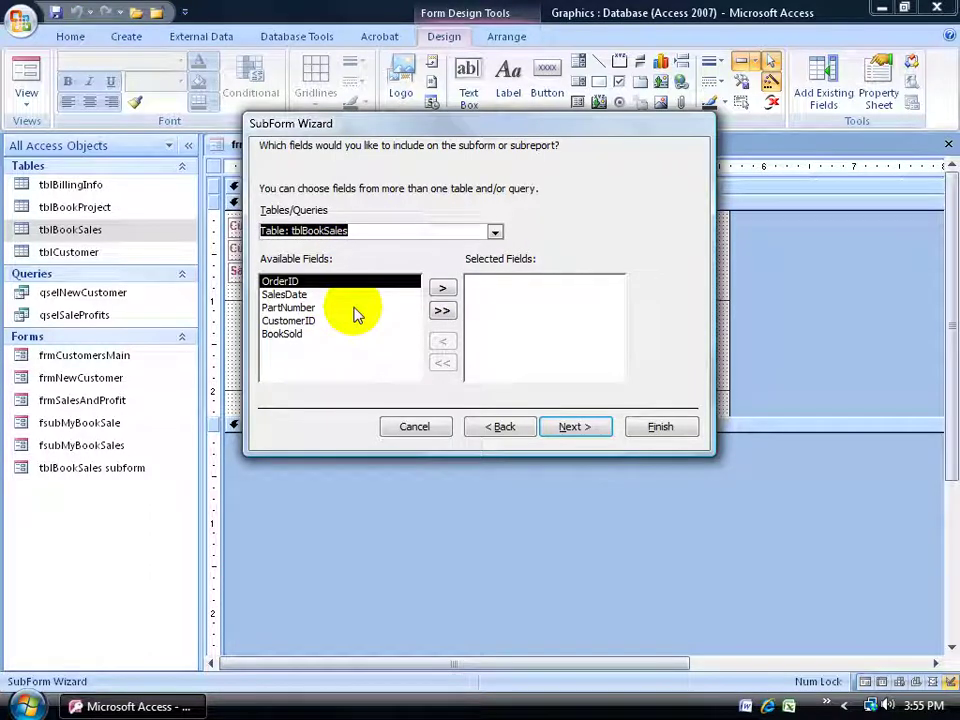
left_click(442, 310)
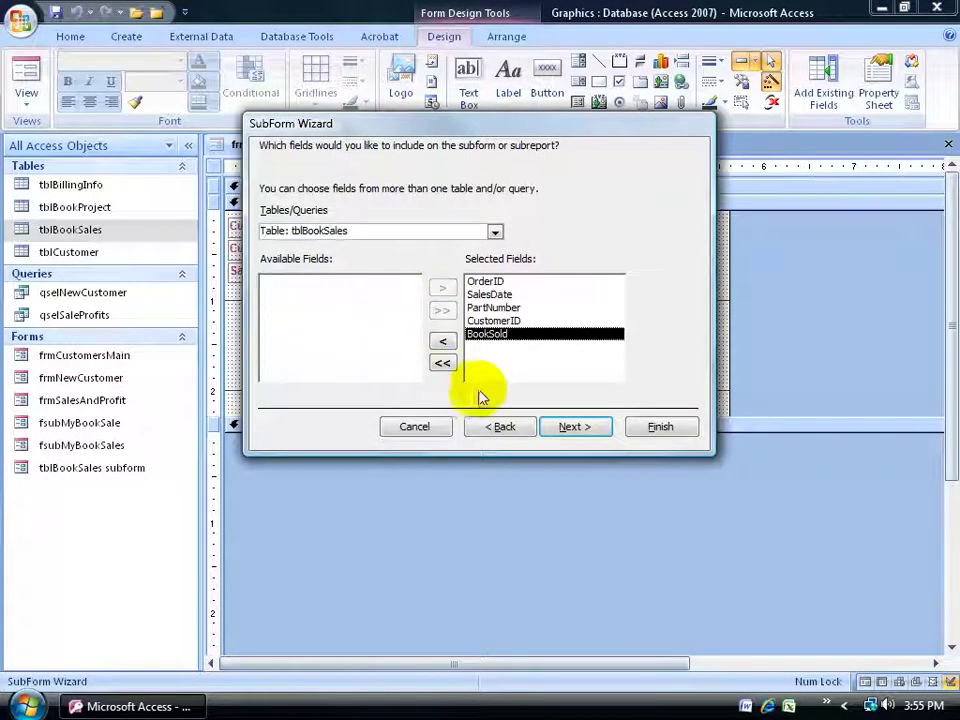
double_click(518, 322)
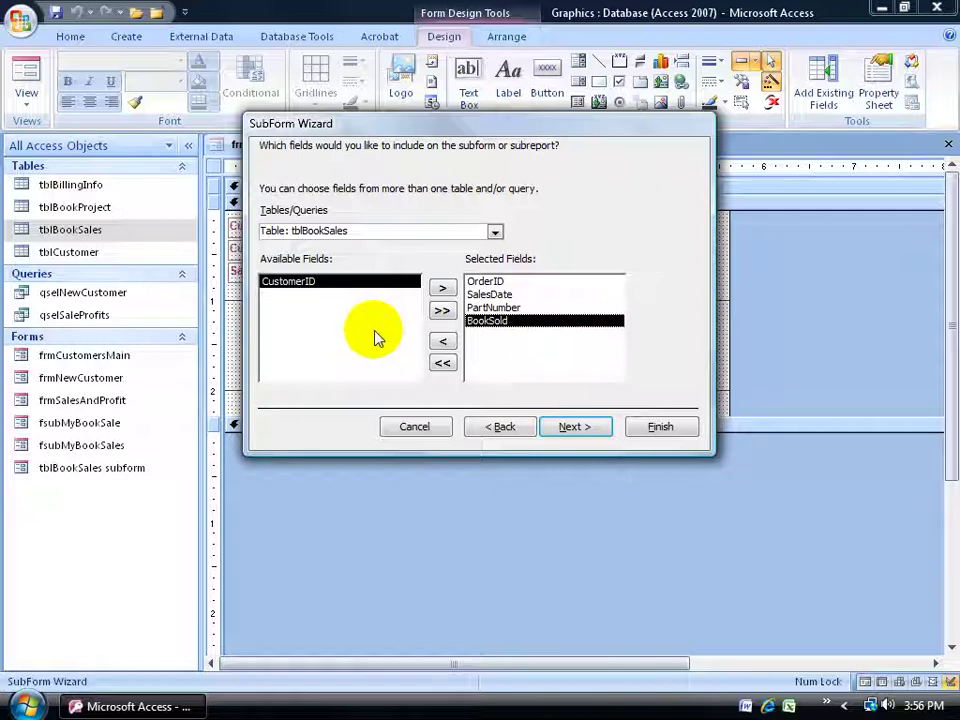
- Try defining the subform link manually with CustomerID as the main form field, and return to choosing the link from the list
left_click(574, 427)
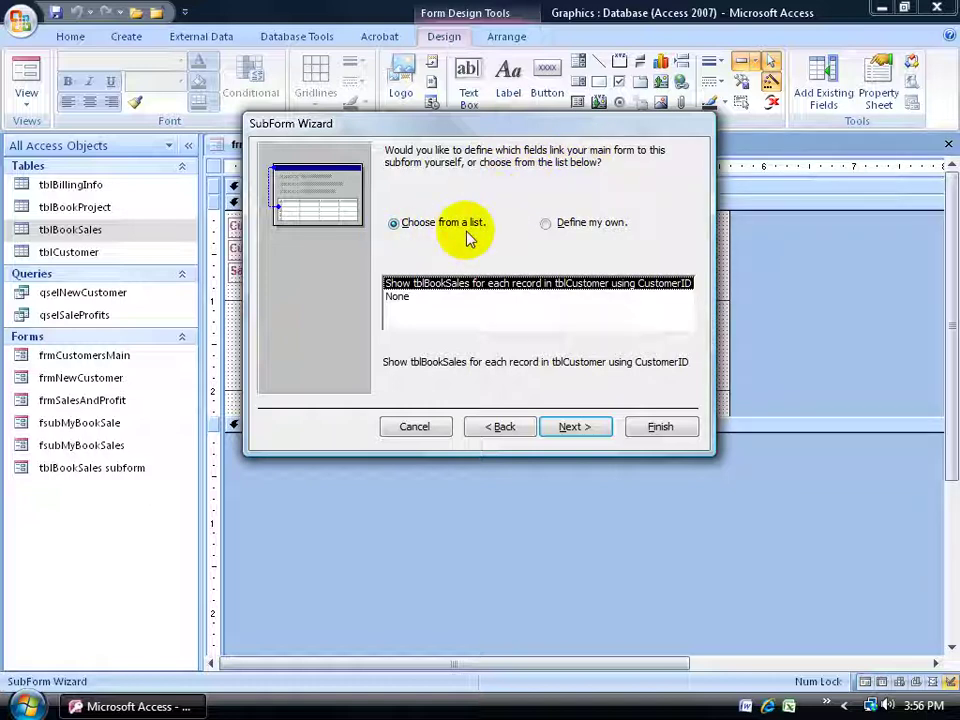
left_click(551, 228)
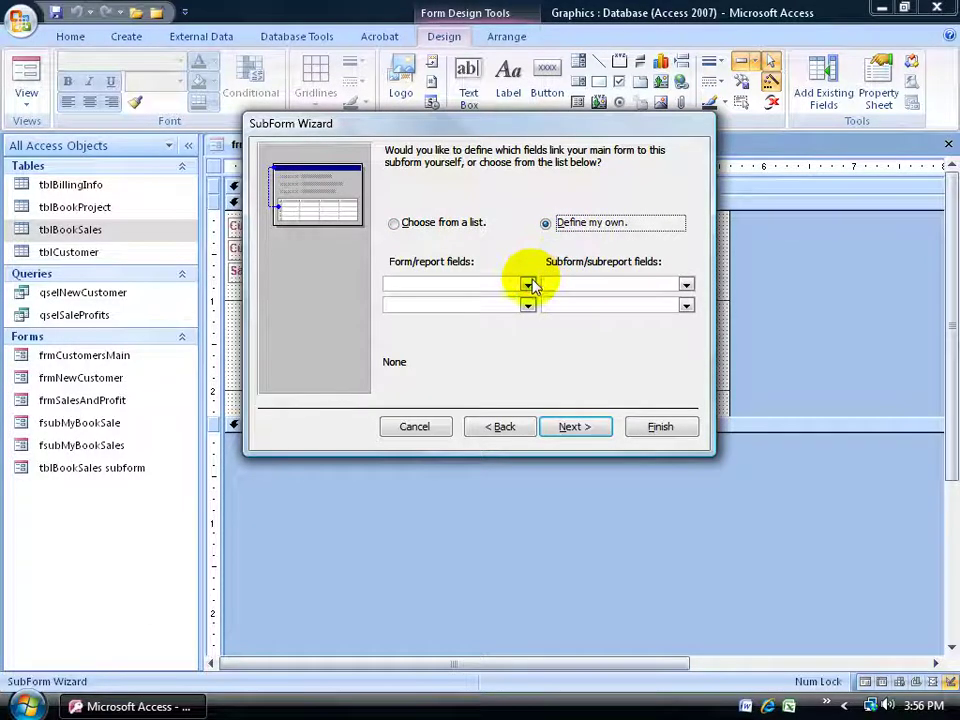
left_click(532, 286)
left_click(484, 310)
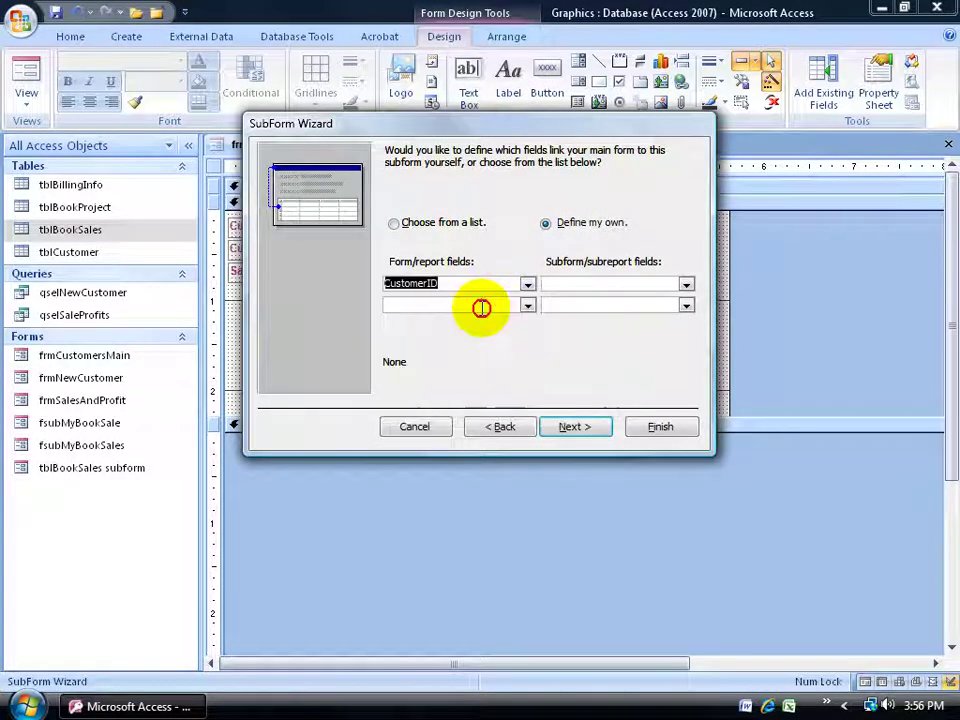
left_click(684, 284)
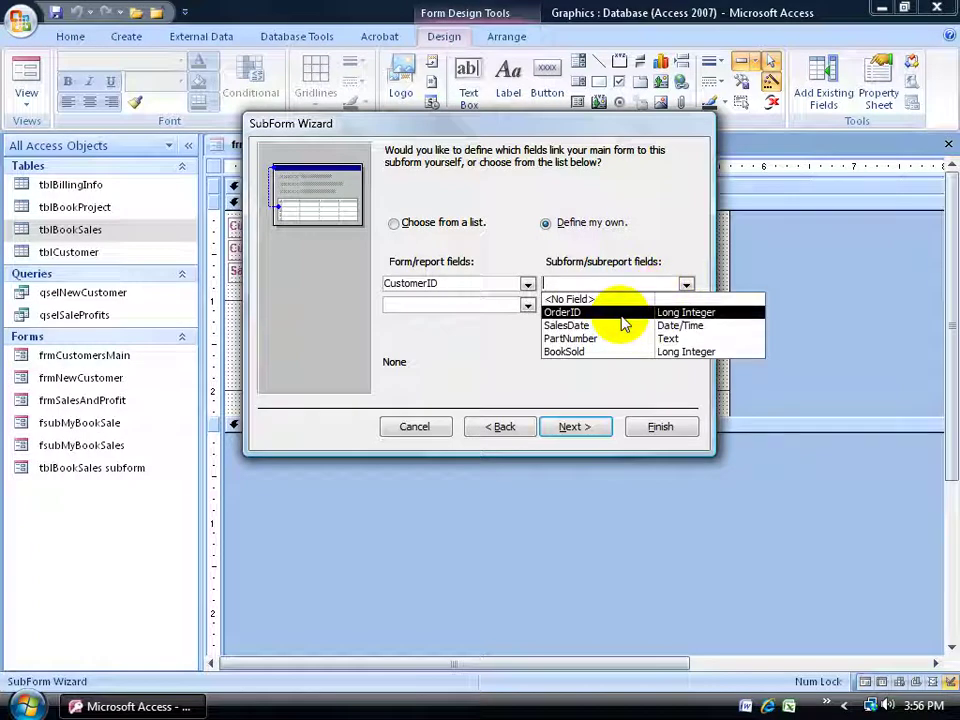
left_click(526, 243)
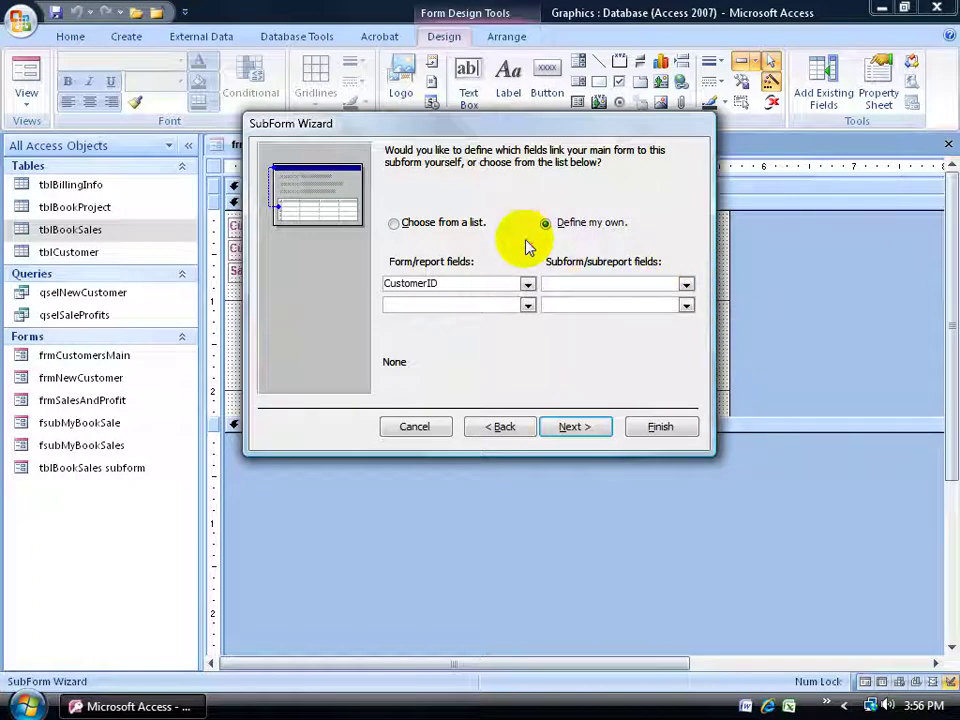
left_click(394, 226)
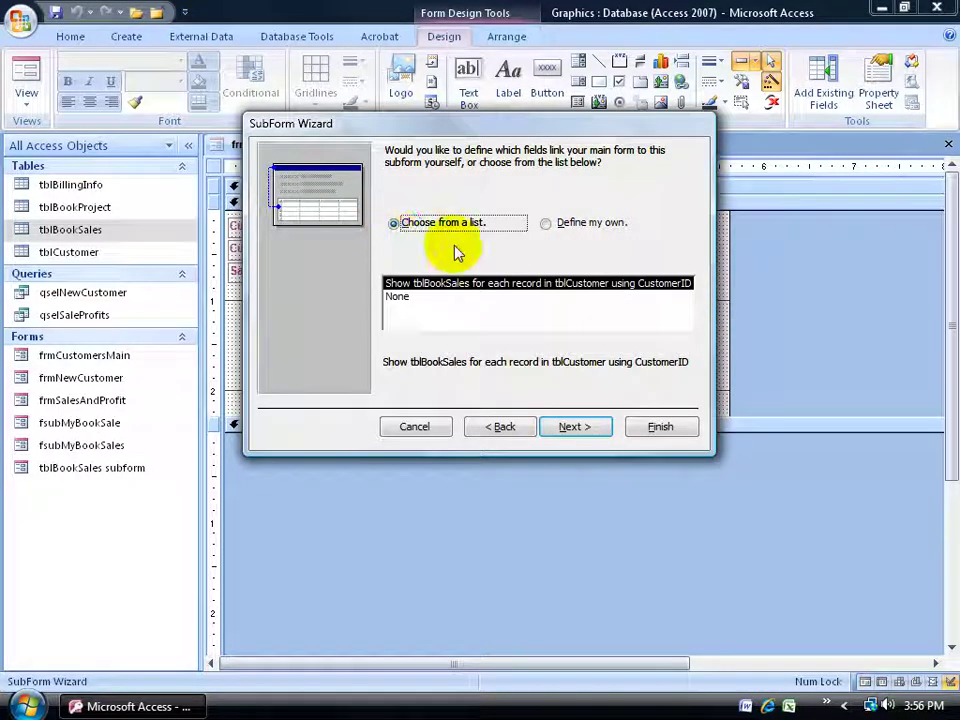
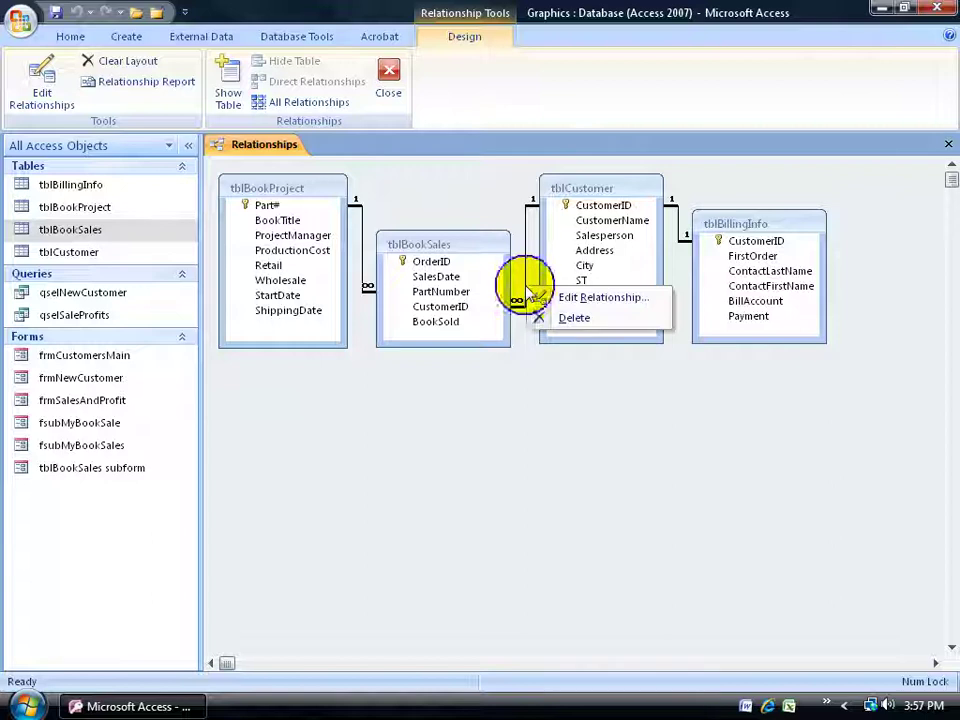
- Delete the relationship between tblBookSales and tblCustomer in the Relationships window
left_click(572, 318)
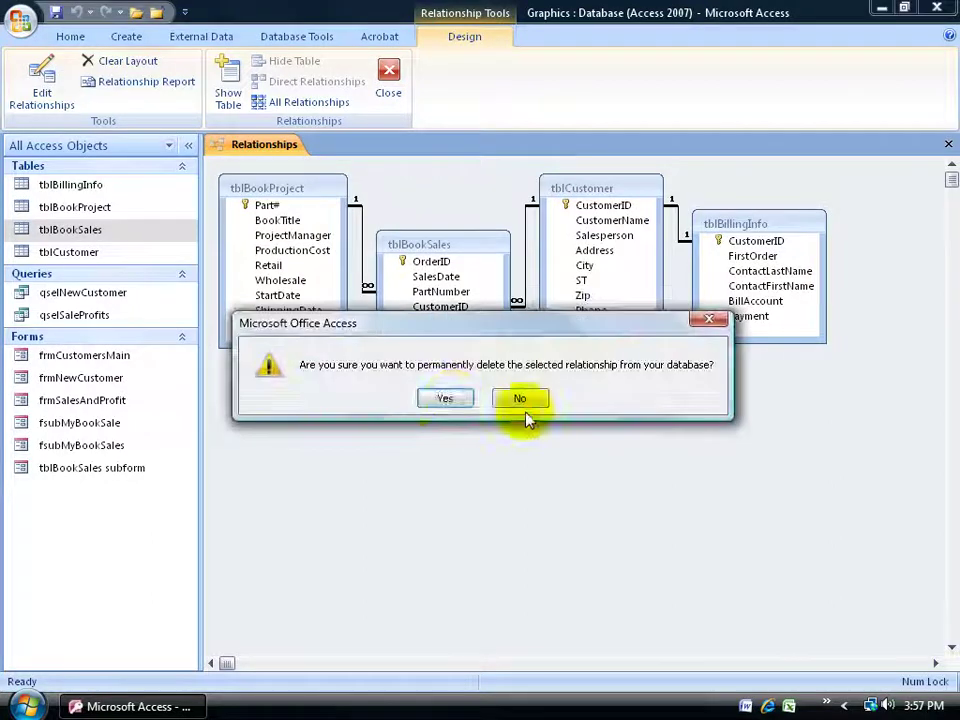
left_click(448, 399)
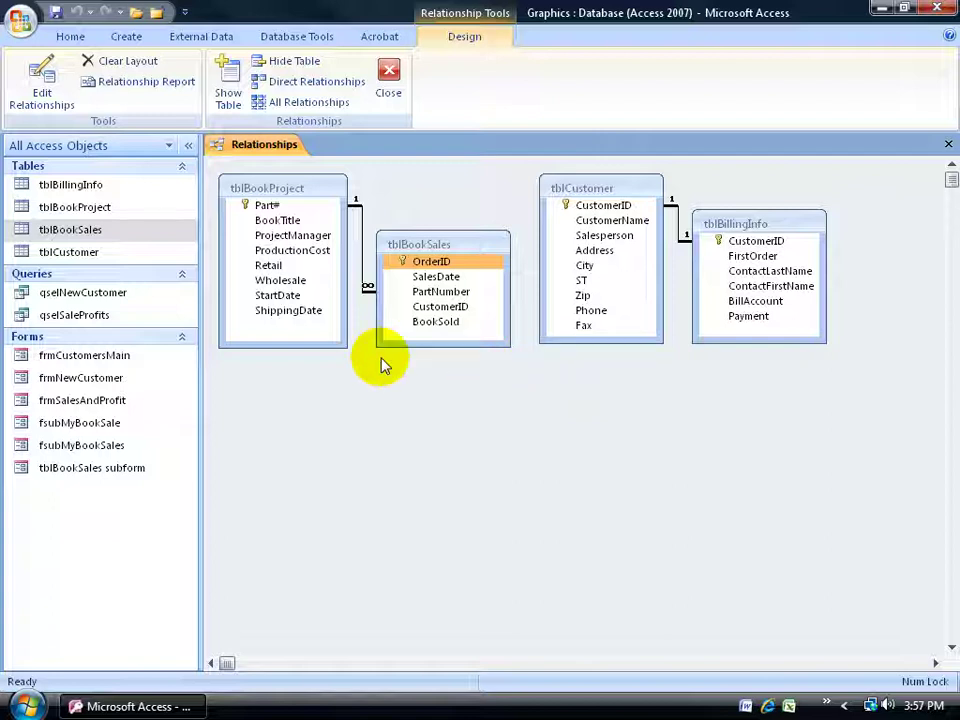
- Open frmCustomersMain in Design view
left_click(90, 357)
right_click(92, 358)
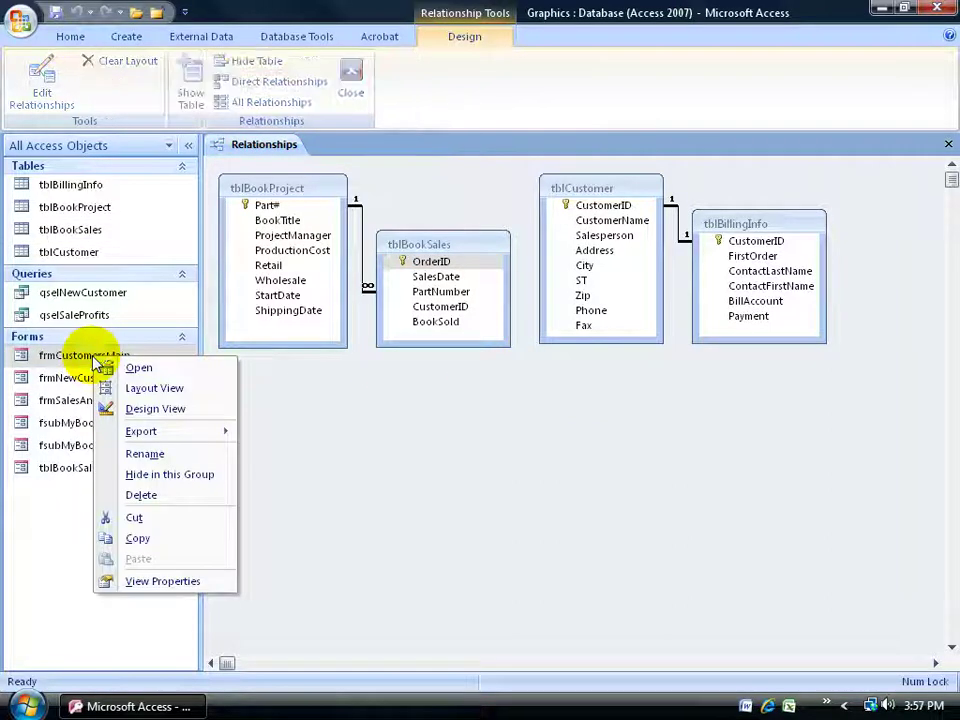
left_click(140, 410)
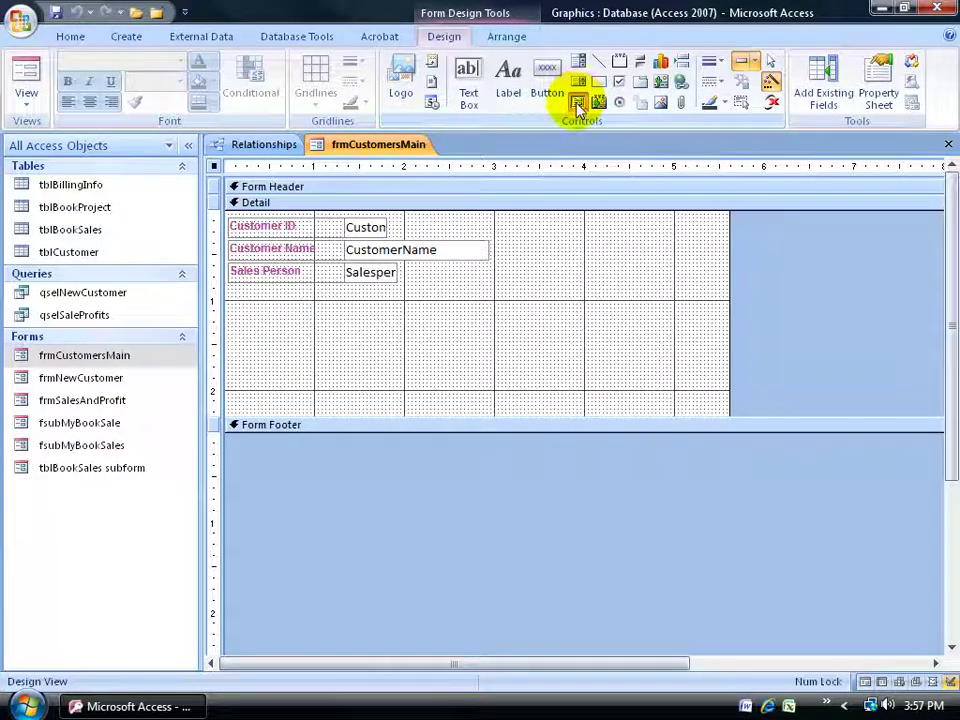
- Place a subform control below the Sales Person field and base it on every field of tblBookSales except CustomerID
left_click(392, 317)
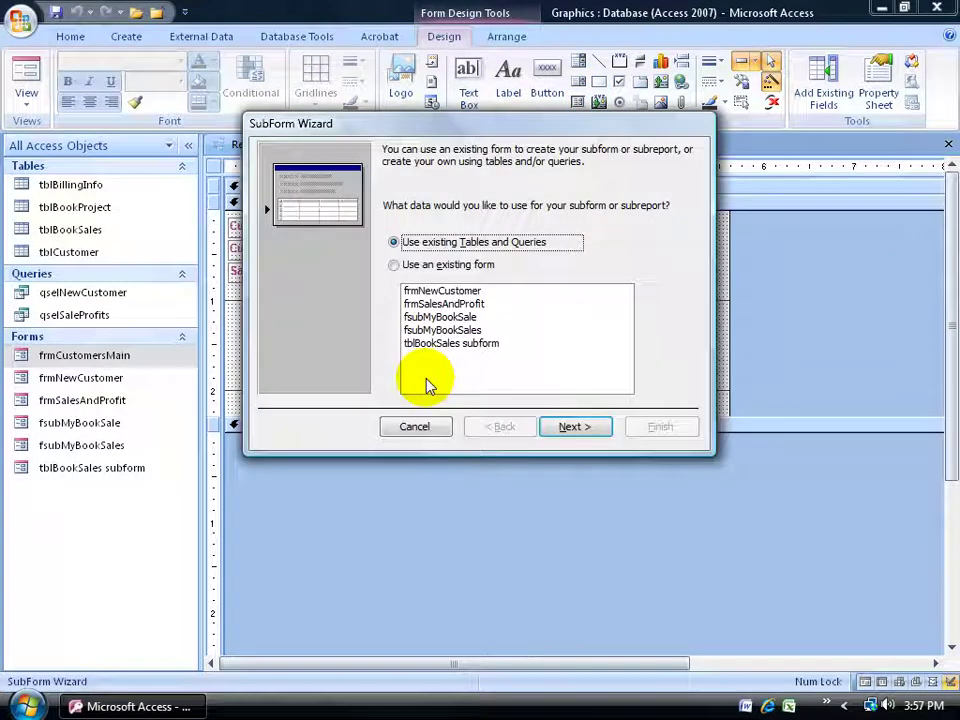
left_click(572, 426)
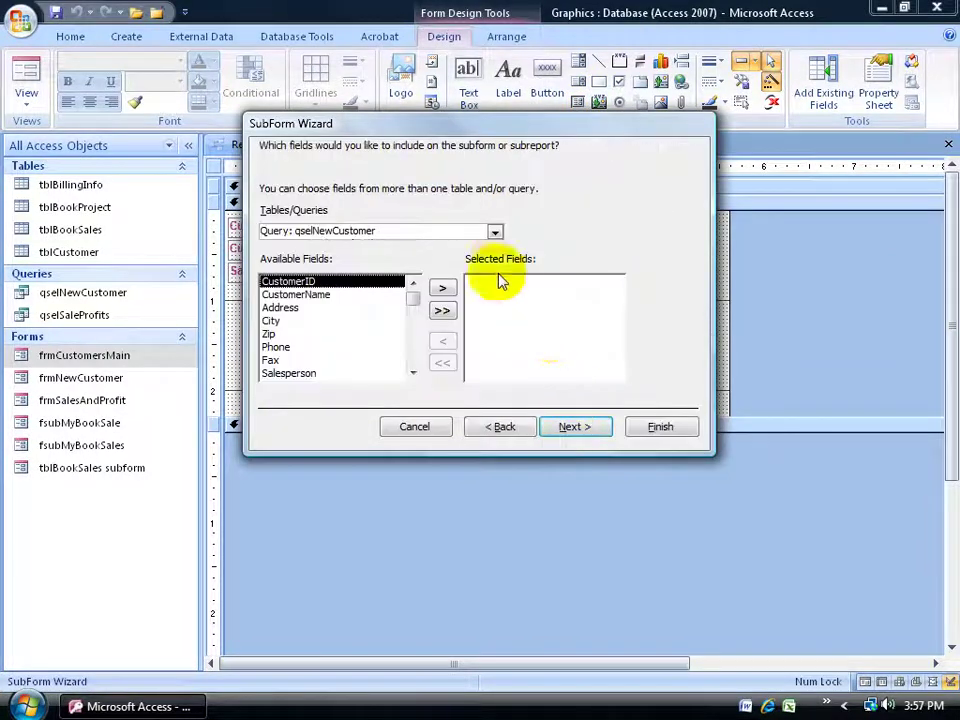
left_click(493, 231)
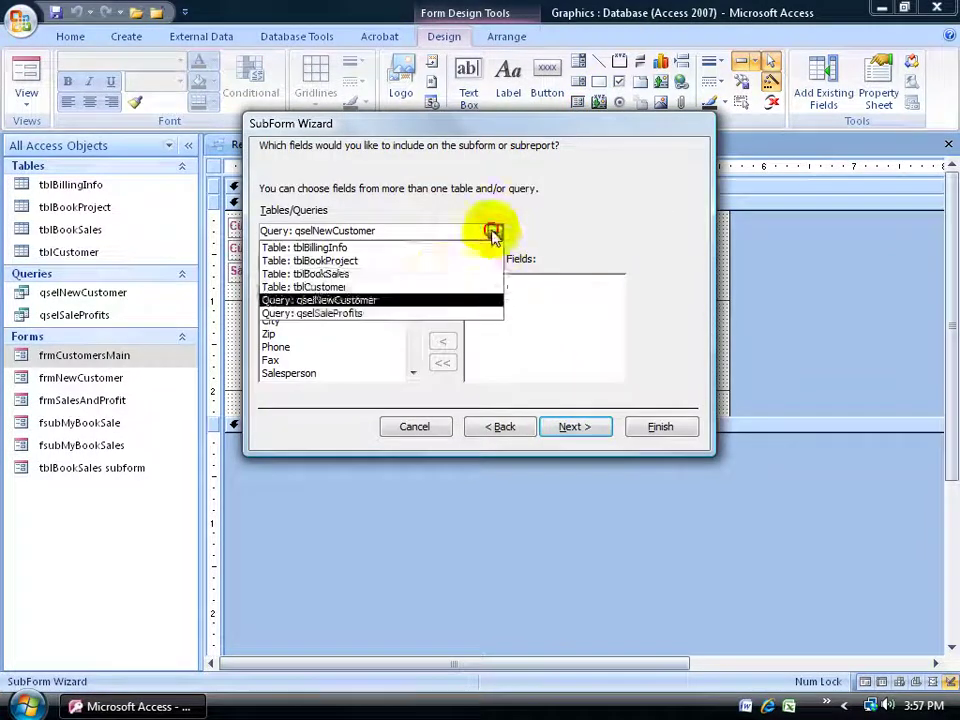
left_click(437, 273)
left_click(442, 310)
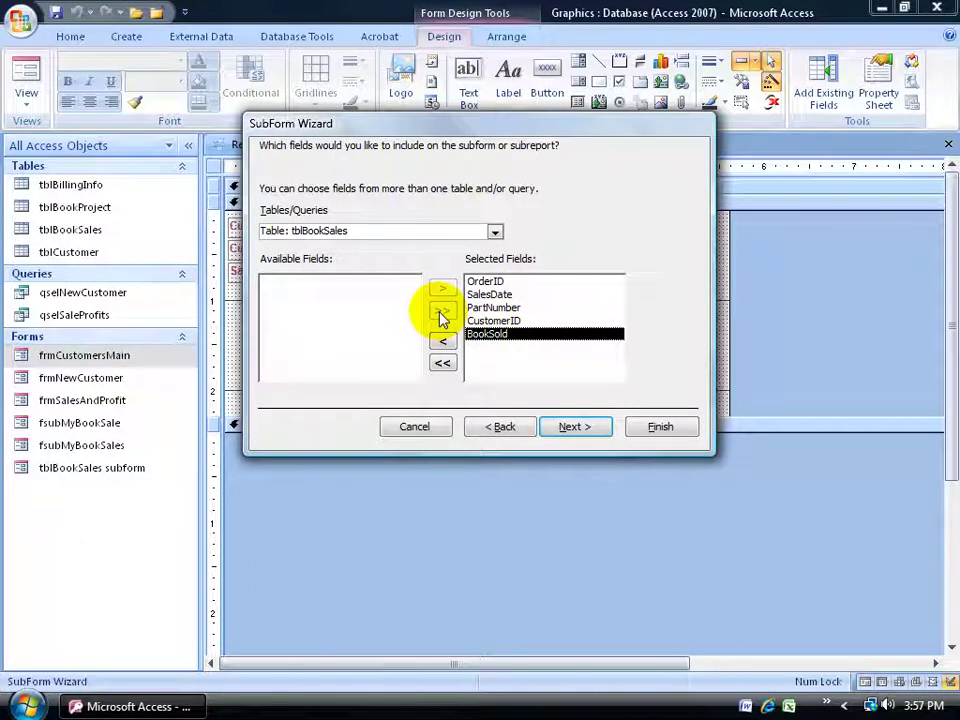
double_click(494, 321)
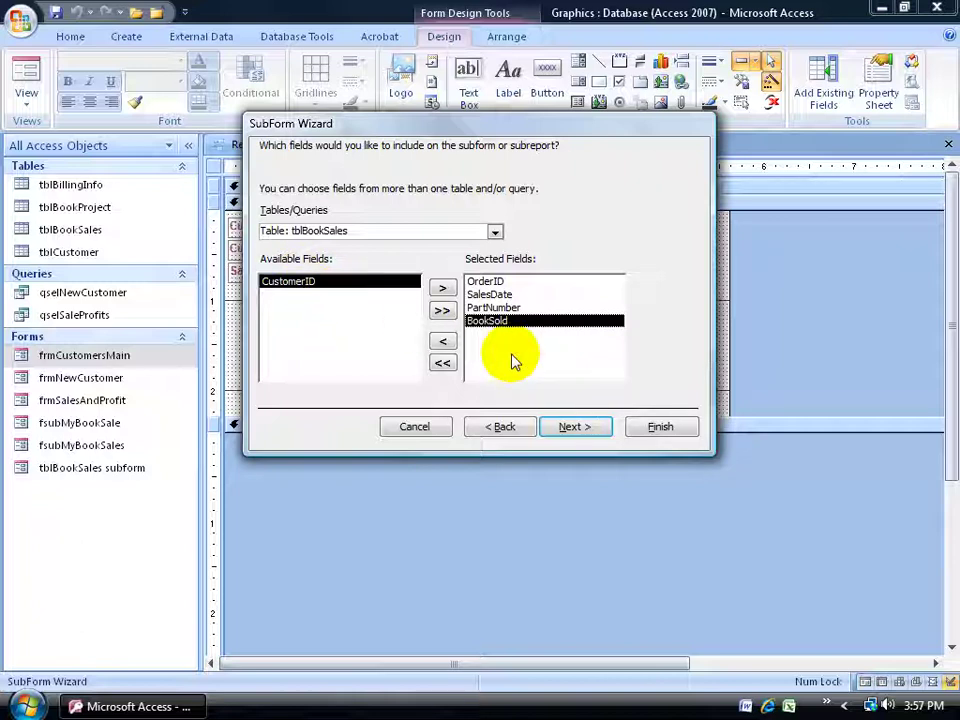
- Try to define the subform link manually, using CustomerID as the main form field and looking for a matching subform field
left_click(574, 426)
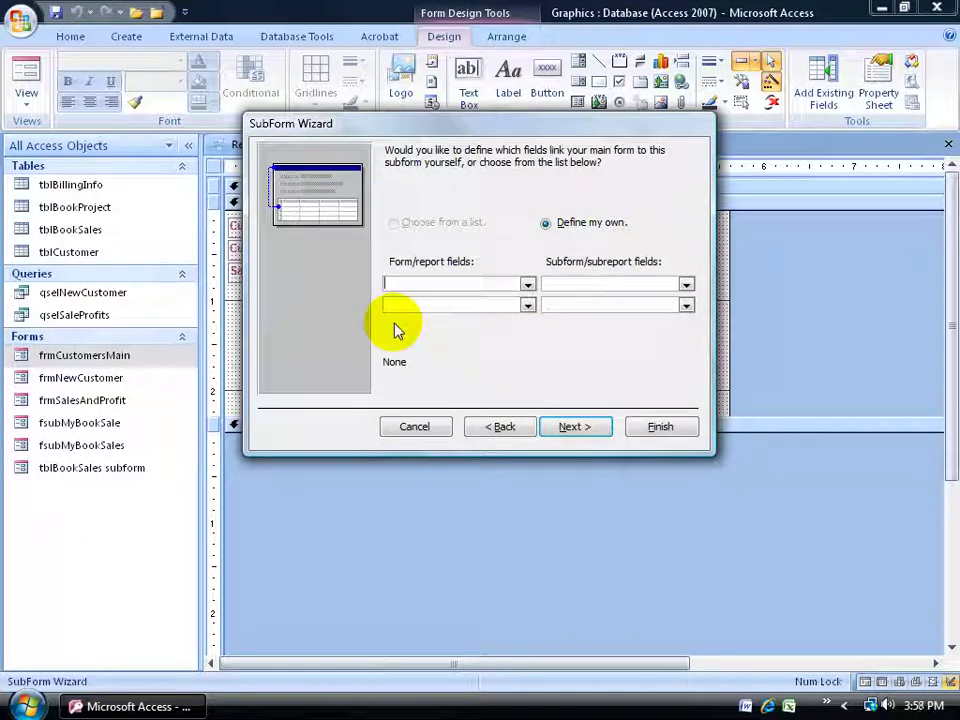
left_click(527, 284)
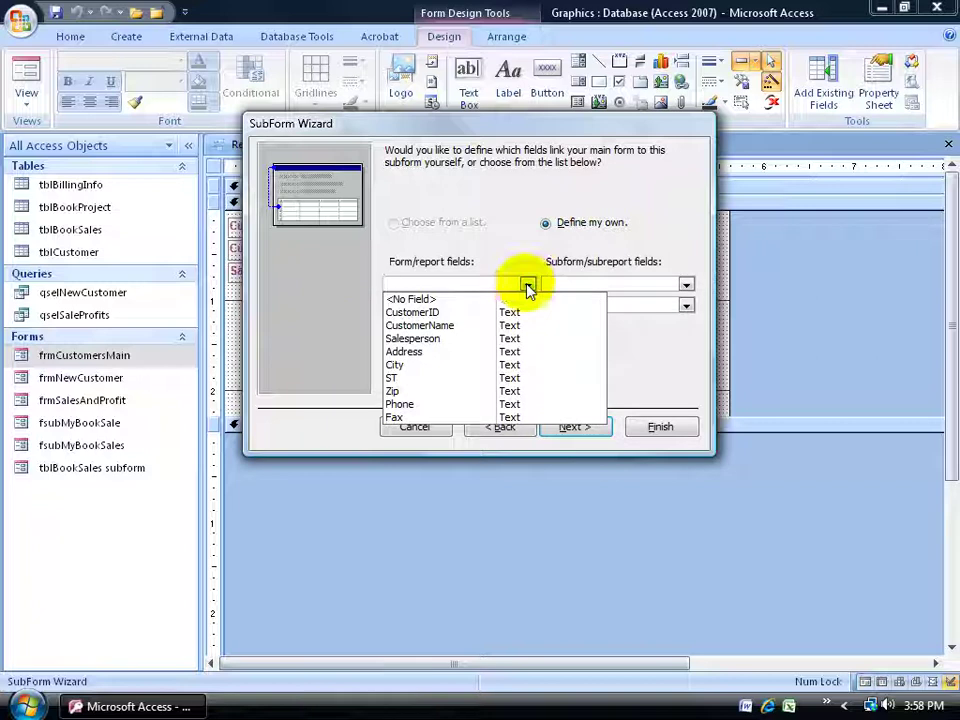
left_click(474, 313)
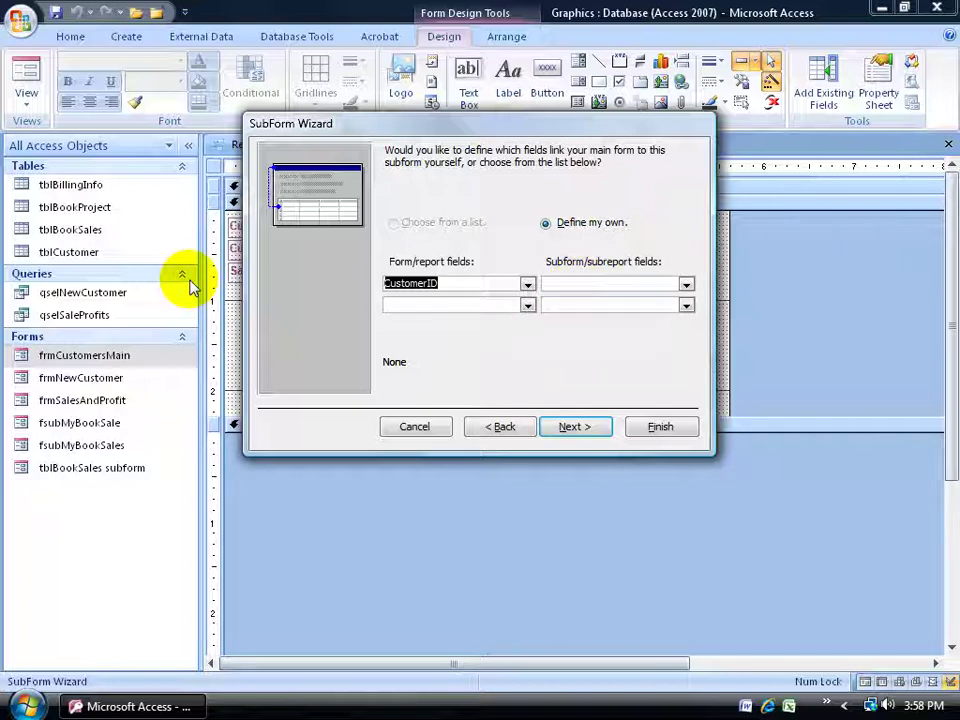
left_click(686, 284)
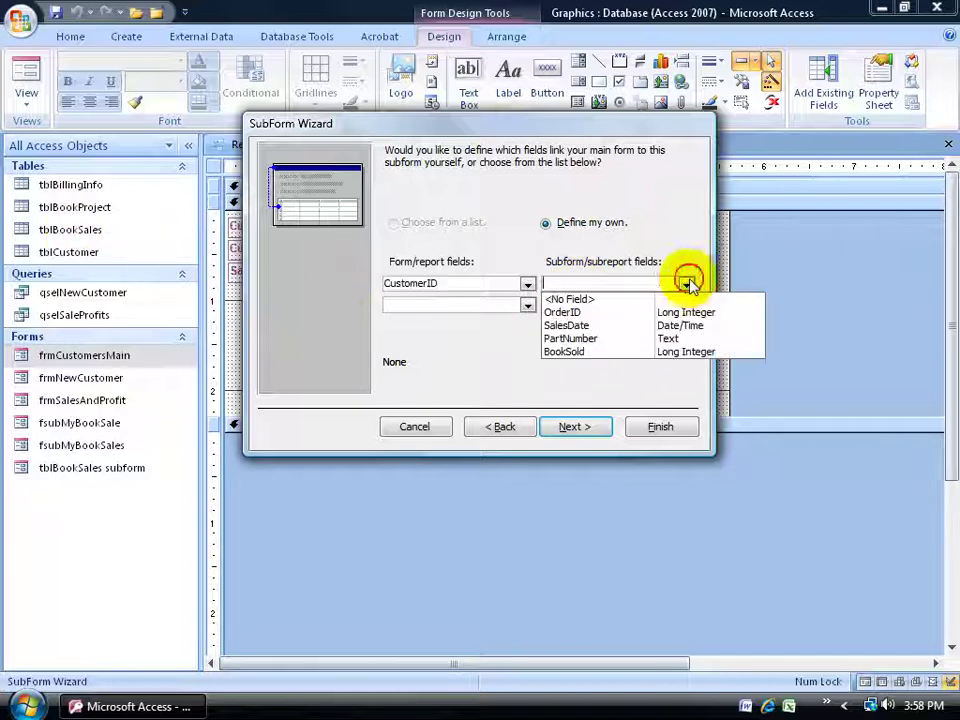
left_click(493, 364)
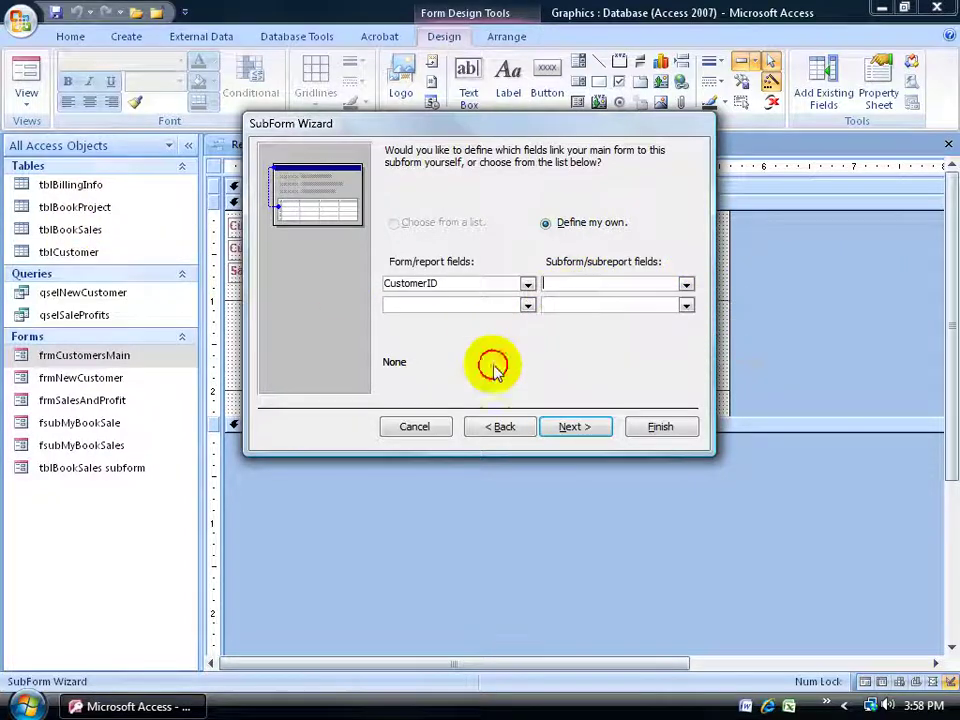
- Go back to the subform's field selection and include CustomerID from tblBookSales
left_click(500, 424)
double_click(315, 281)
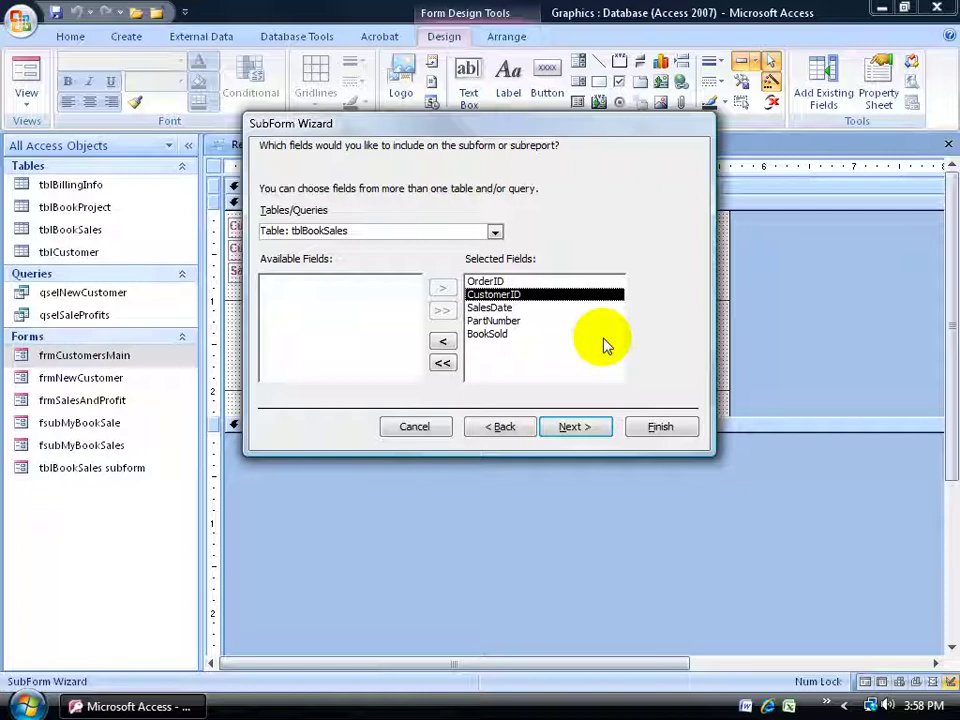
left_click_drag(427, 127, 699, 233)
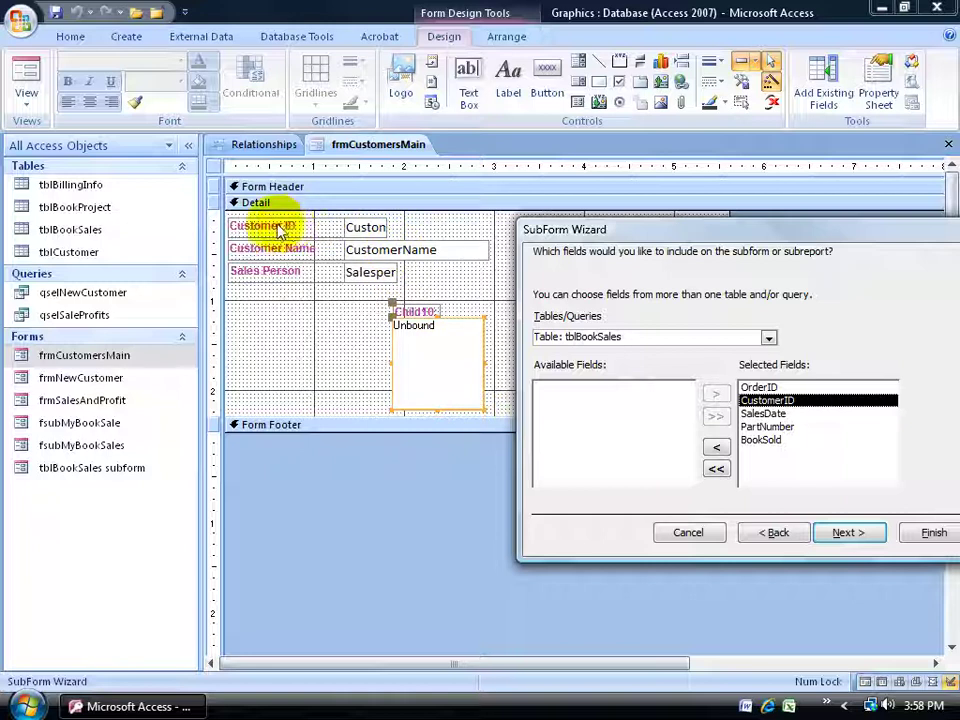
left_click_drag(640, 232, 396, 182)
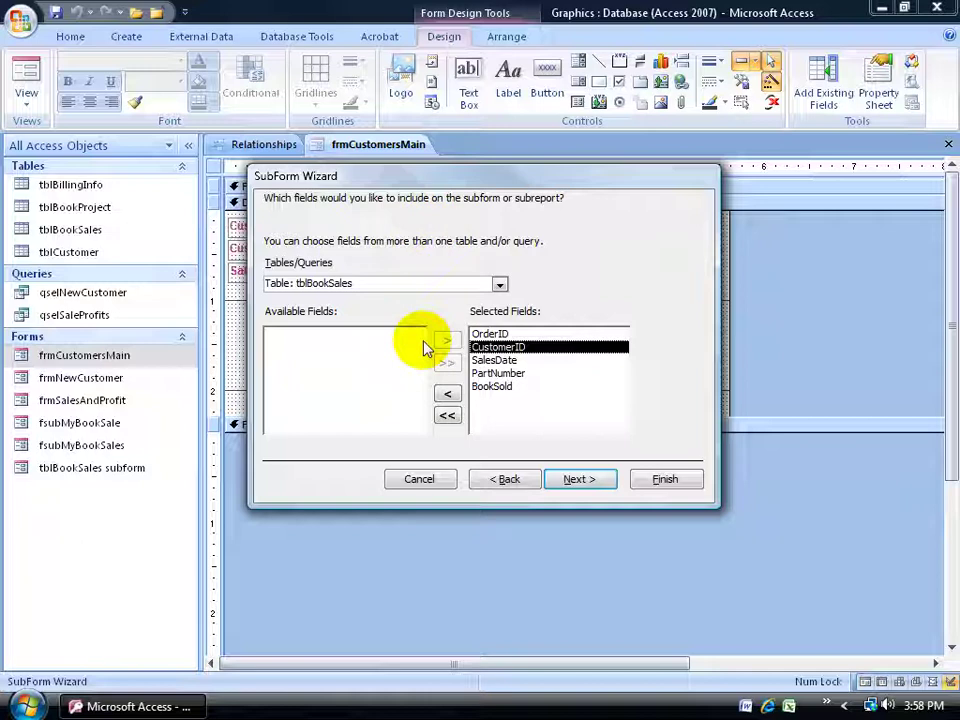
double_click(497, 347)
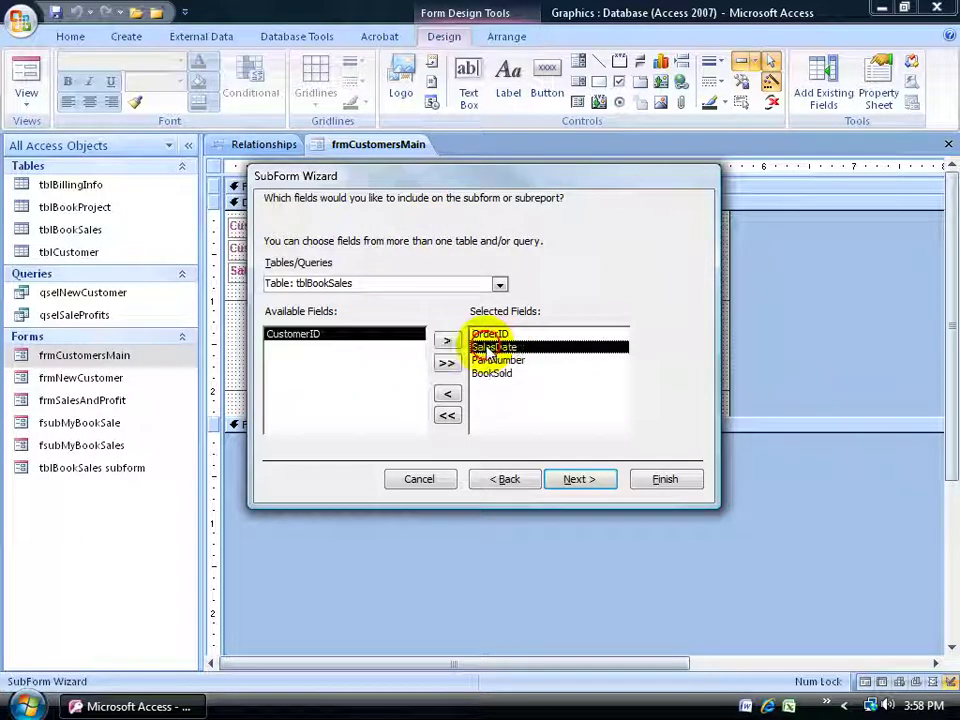
double_click(340, 336)
- Accept the listed link on CustomerID, cancel the subform wizard at the naming page and undo the placed subform control
left_click(578, 479)
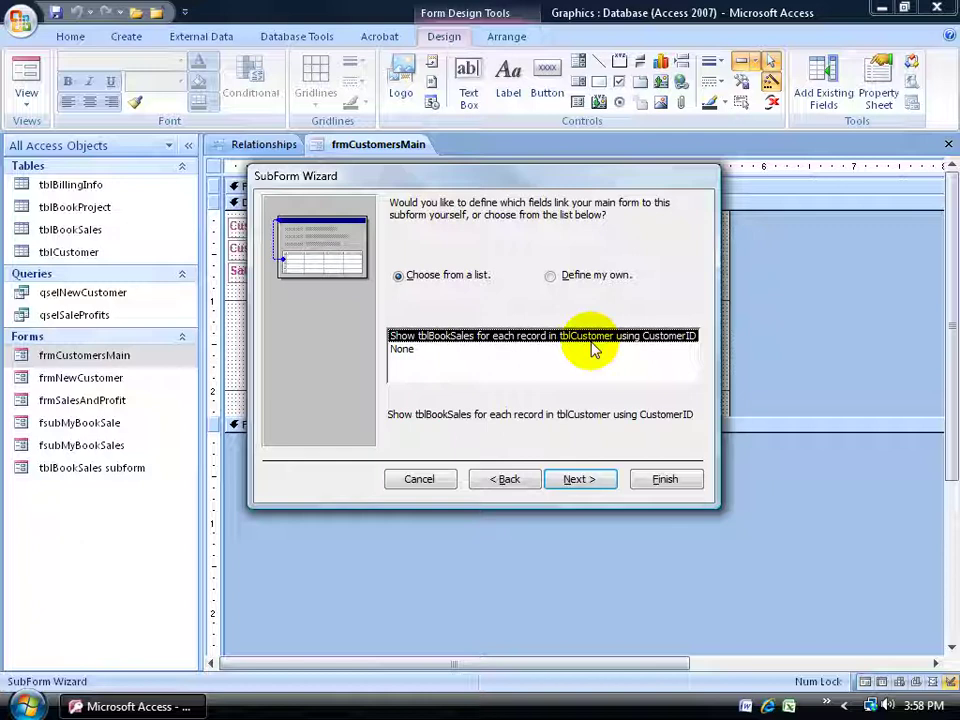
left_click(592, 479)
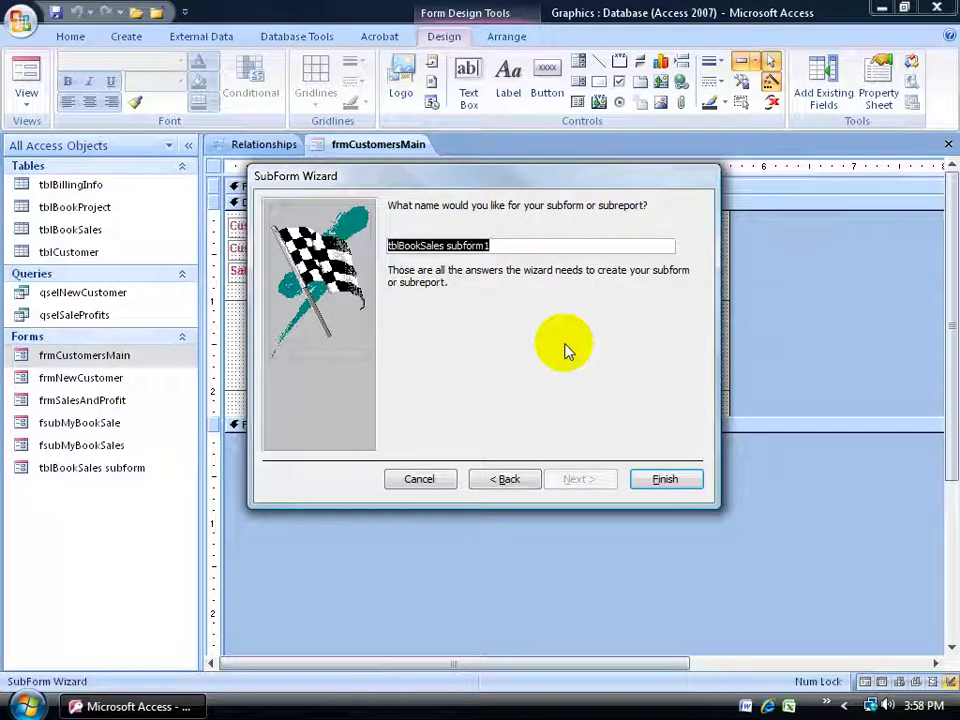
left_click(419, 479)
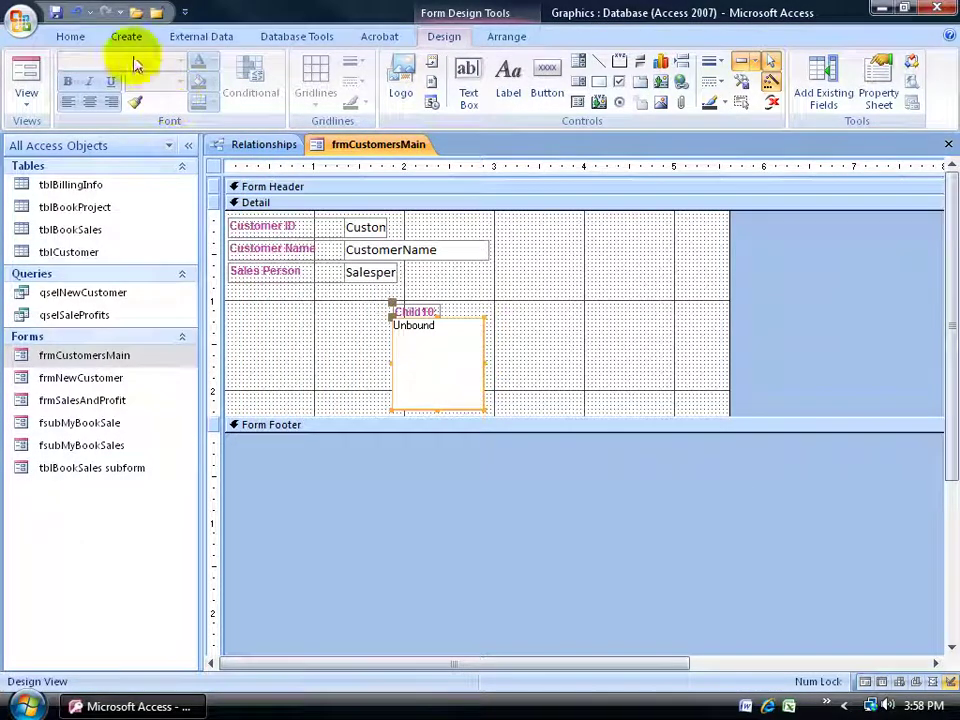
left_click(75, 12)
- Relate CustomerID in tblCustomer and tblBookSales, enforcing referential integrity with cascading updates and cascading deletes
left_click(285, 146)
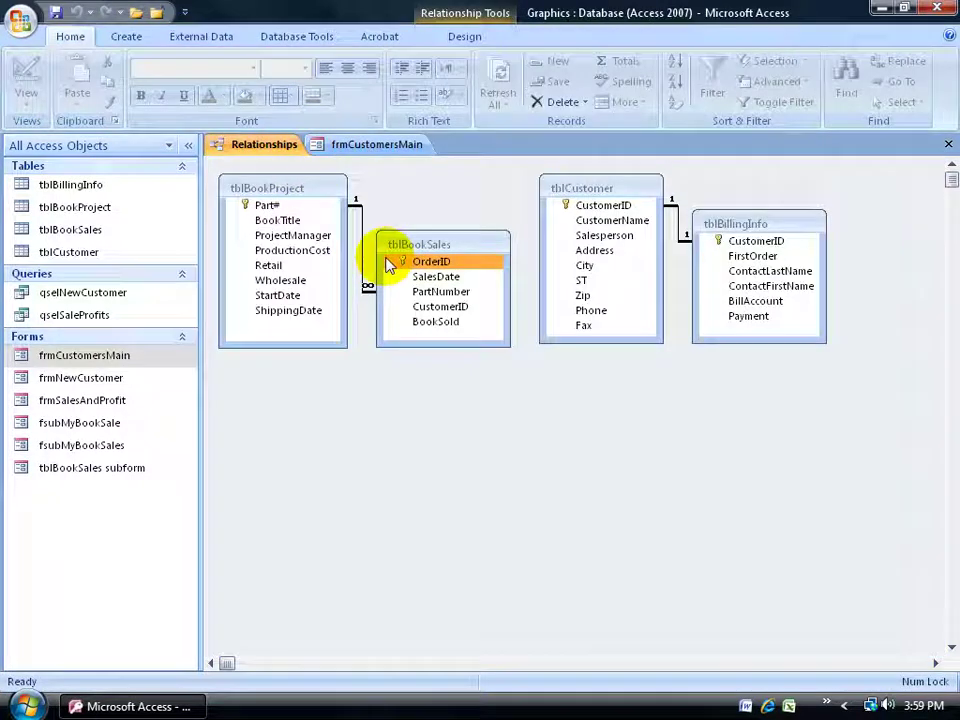
left_click_drag(438, 307, 602, 205)
left_click(401, 288)
left_click(401, 309)
left_click(401, 330)
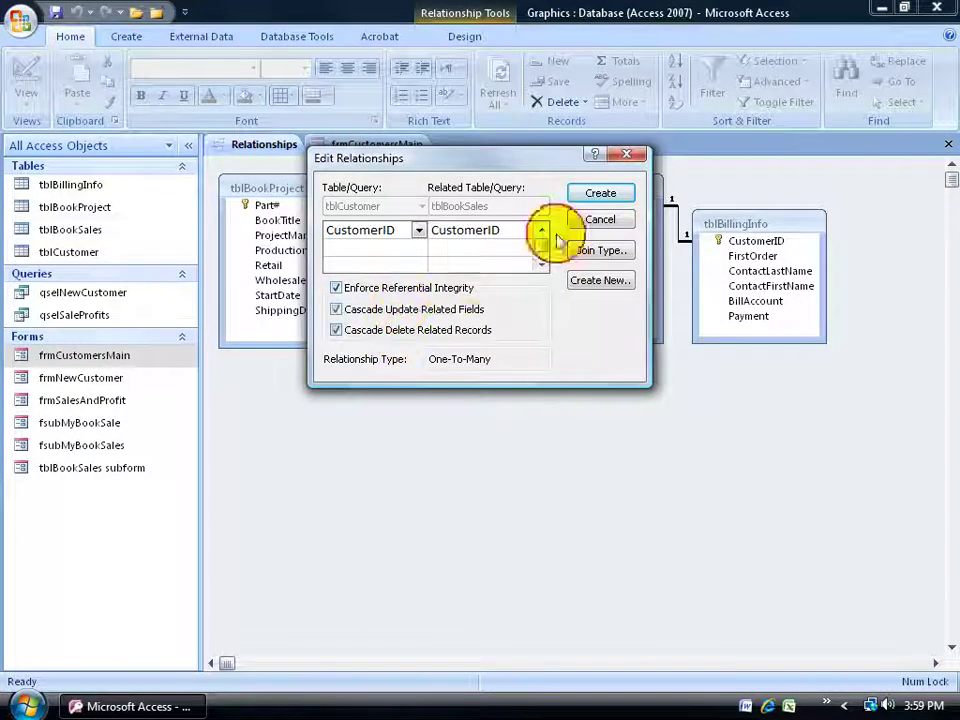
left_click(600, 194)
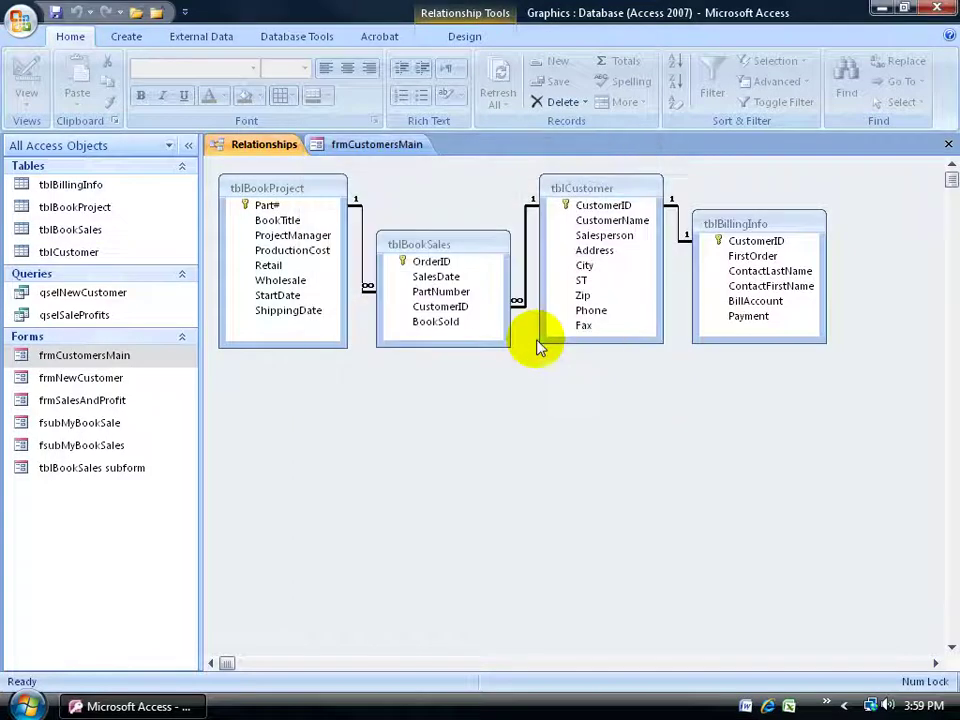
- Return to frmCustomersMain and place a new subform control in the Detail section below the Sales Person field
left_click(383, 146)
left_click(444, 36)
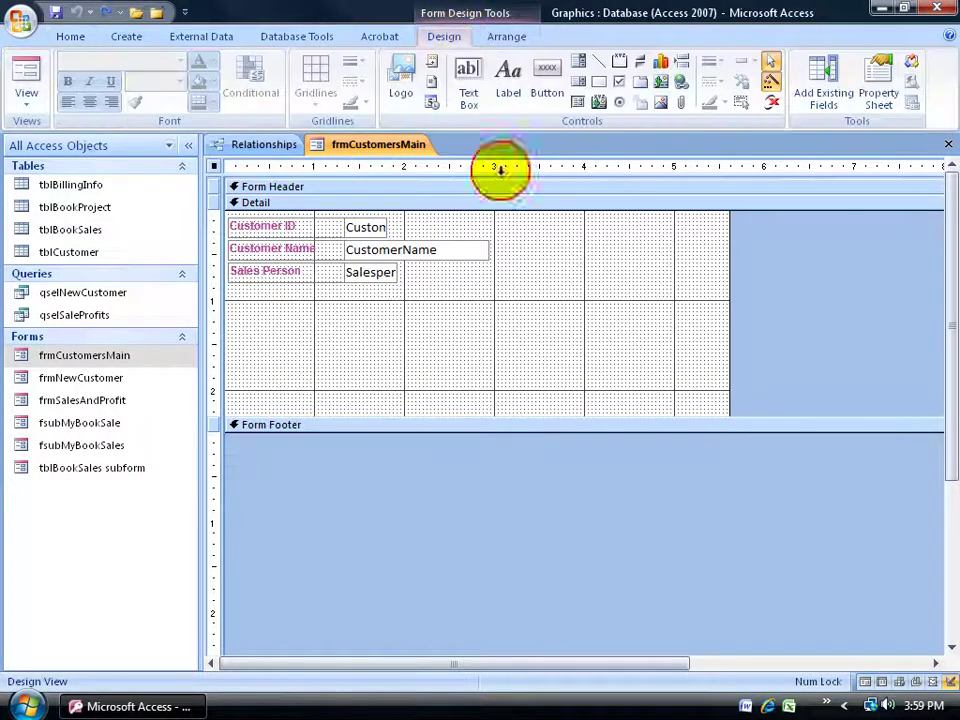
left_click(578, 101)
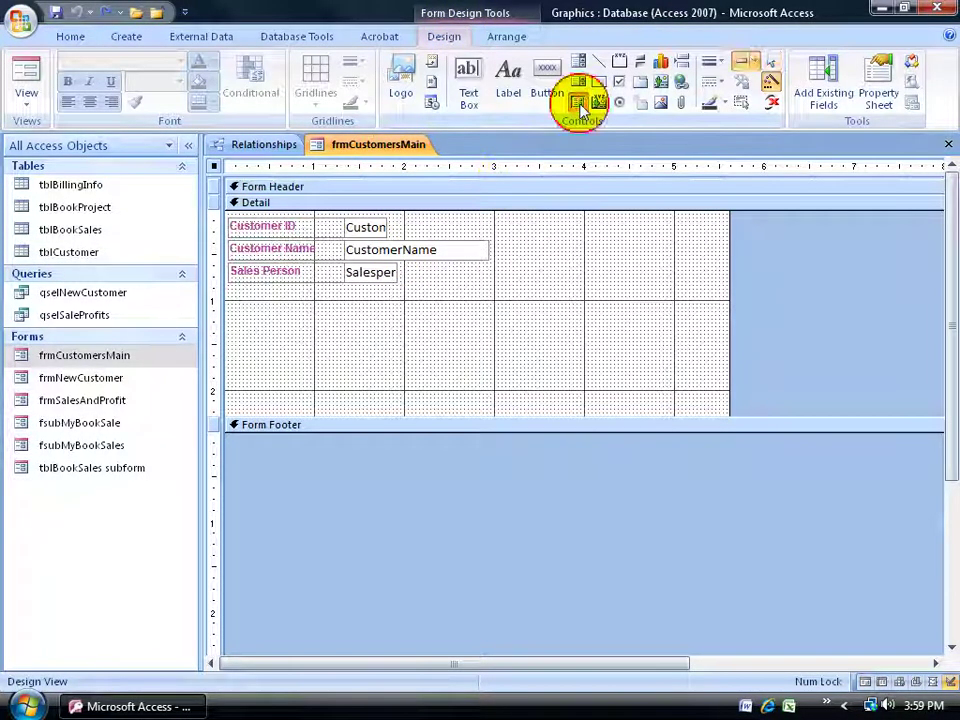
left_click(354, 320)
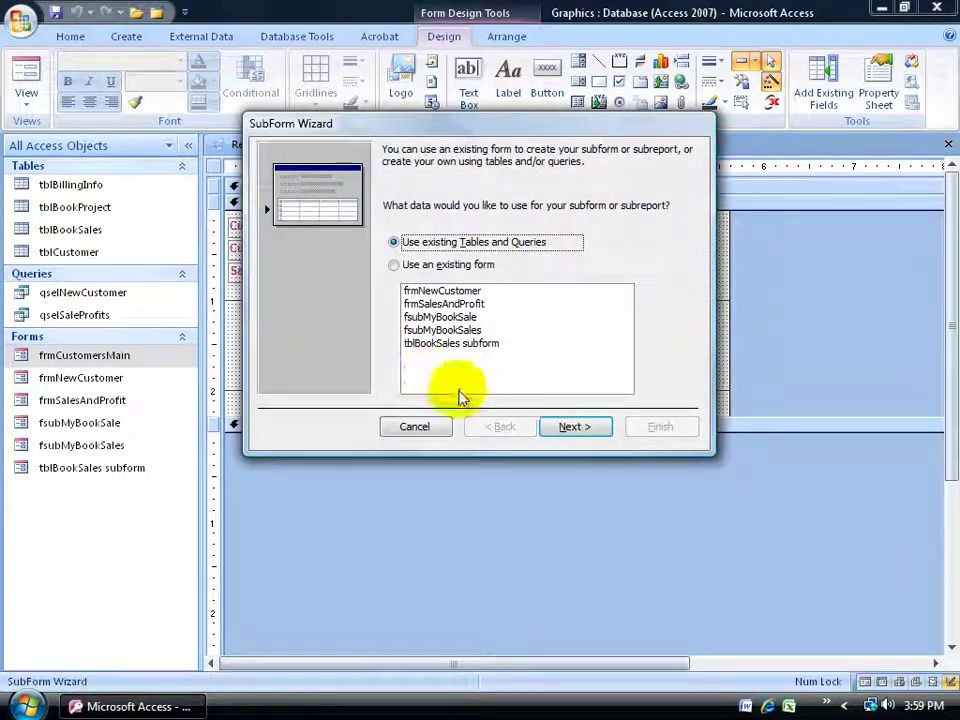
- Base the subform on existing tables and include OrderID, SalesDate, PartNumber and BookSold from tblBookSales, leaving out CustomerID
left_click(567, 428)
left_click(494, 231)
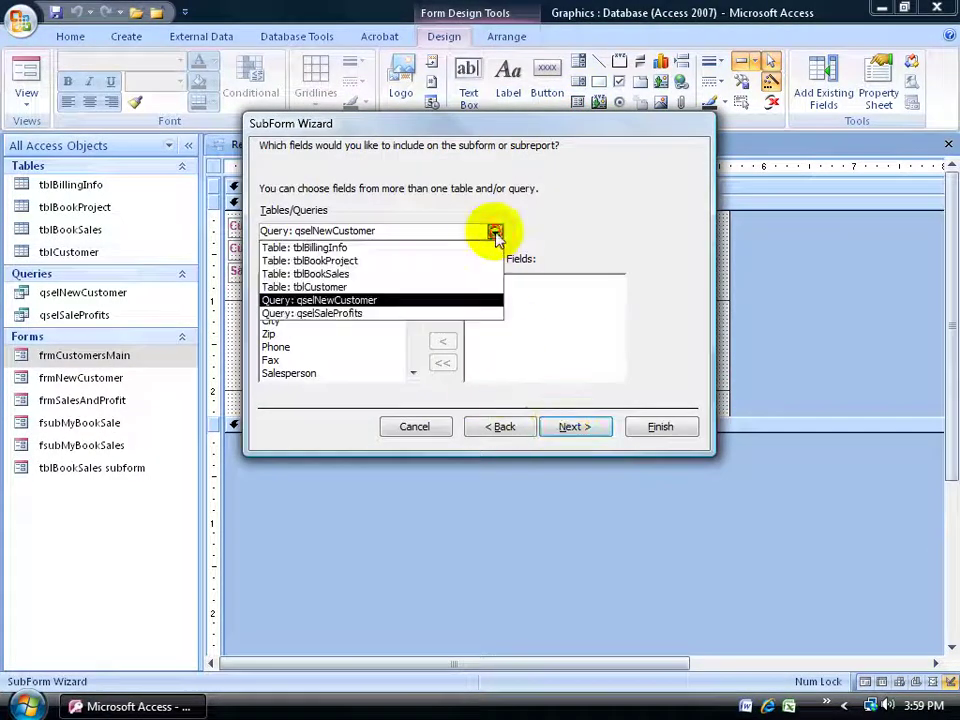
left_click(456, 278)
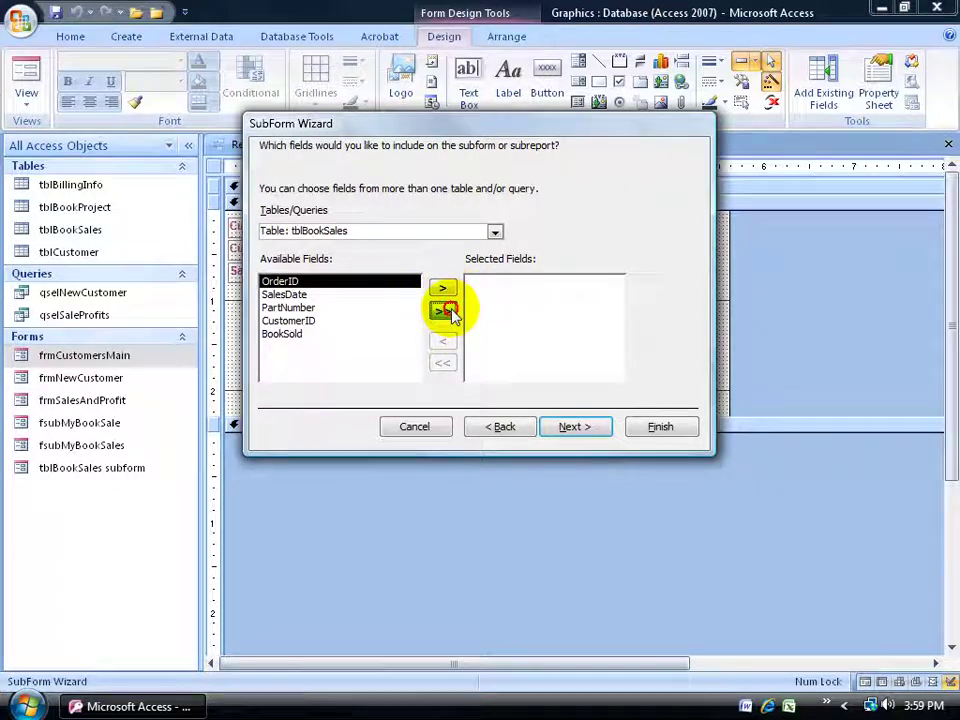
left_click(442, 311)
double_click(491, 321)
left_click_drag(407, 130, 596, 195)
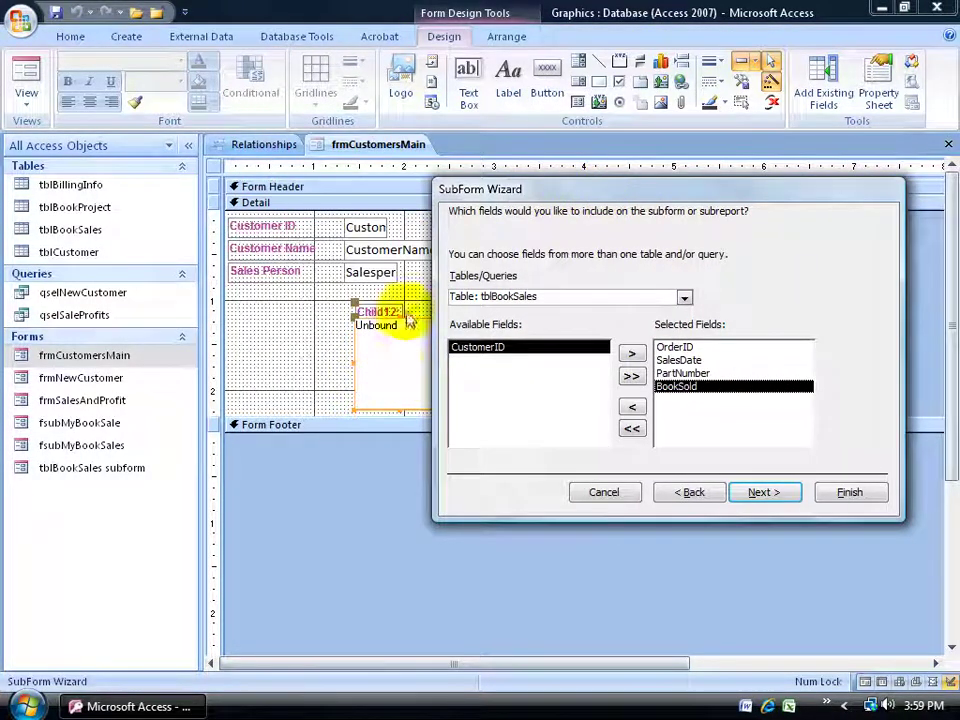
left_click_drag(596, 189, 416, 127)
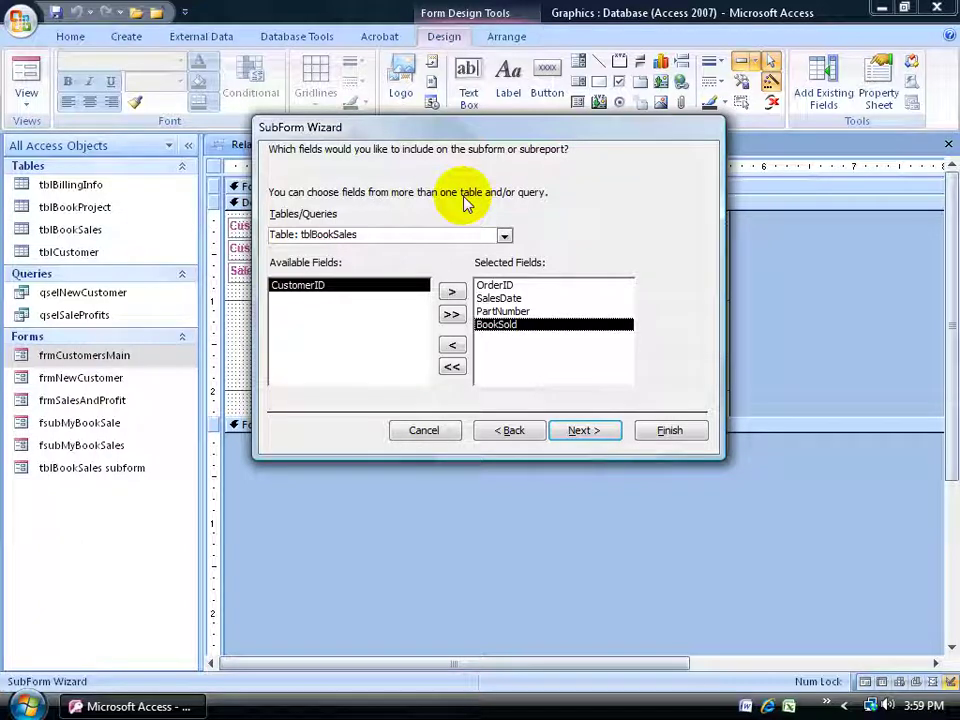
- Accept the listed CustomerID link between tblCustomer and tblBookSales and finish the subform with the name fsubMyBooksSales
left_click(580, 428)
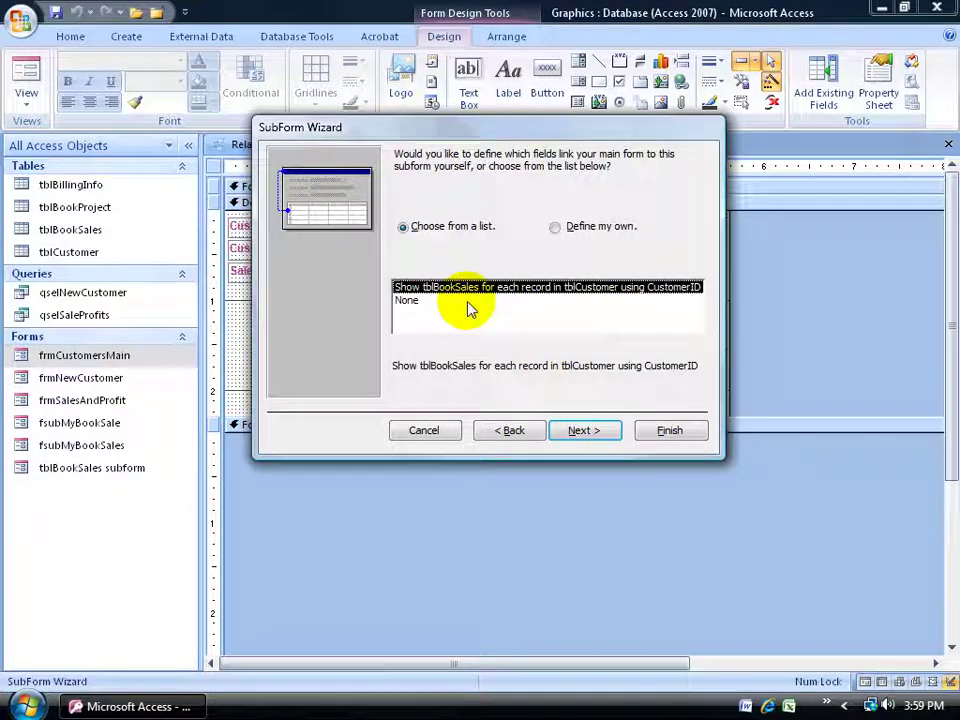
left_click(580, 430)
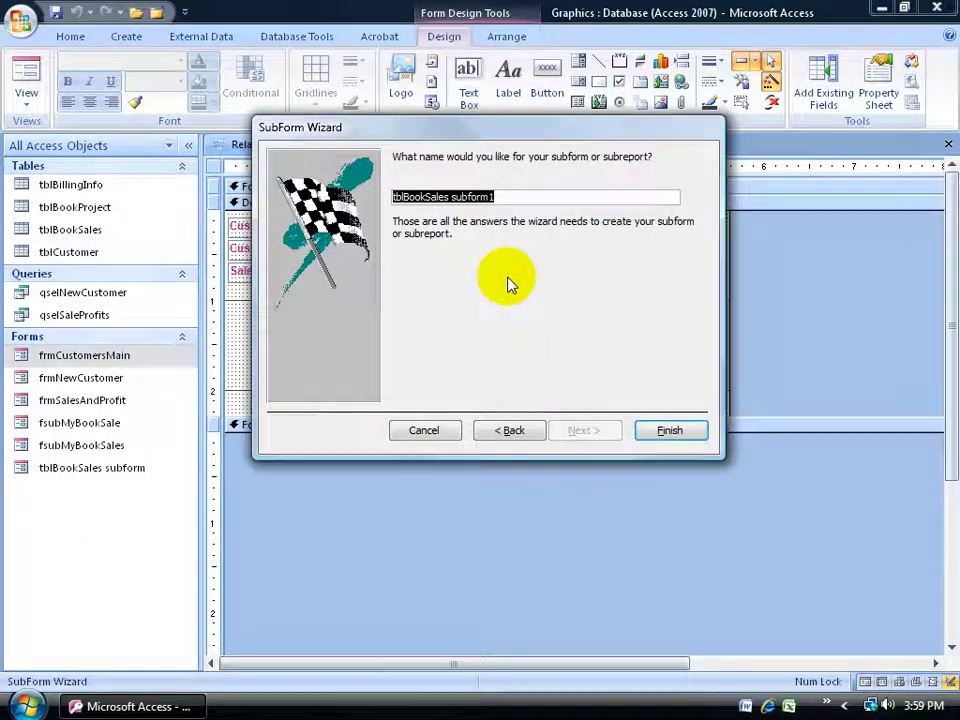
type("fsub")
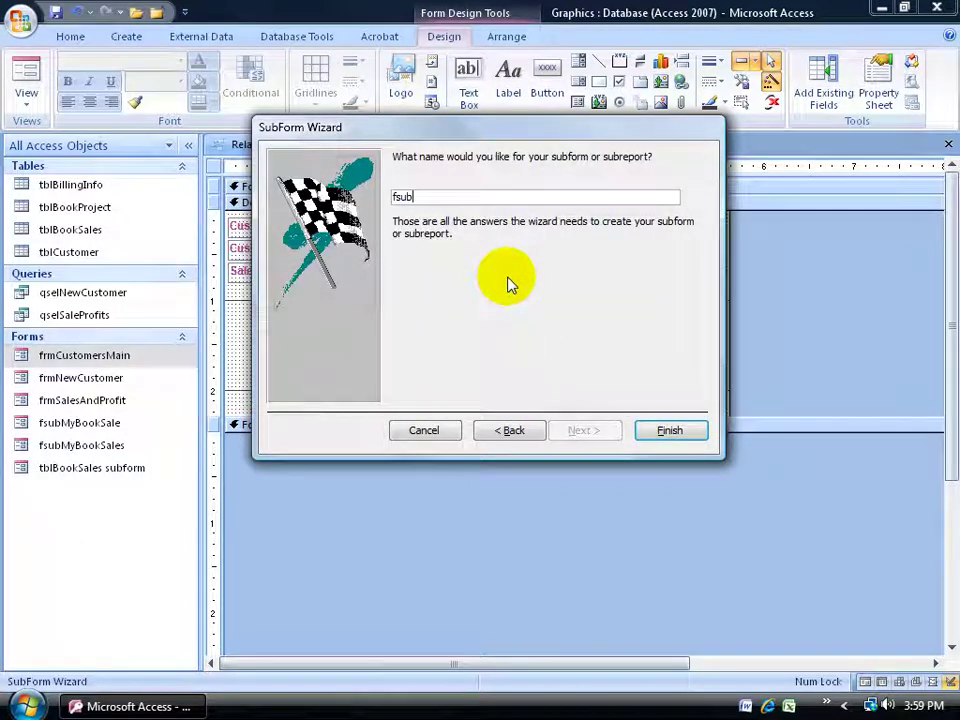
type("MyBooksSales")
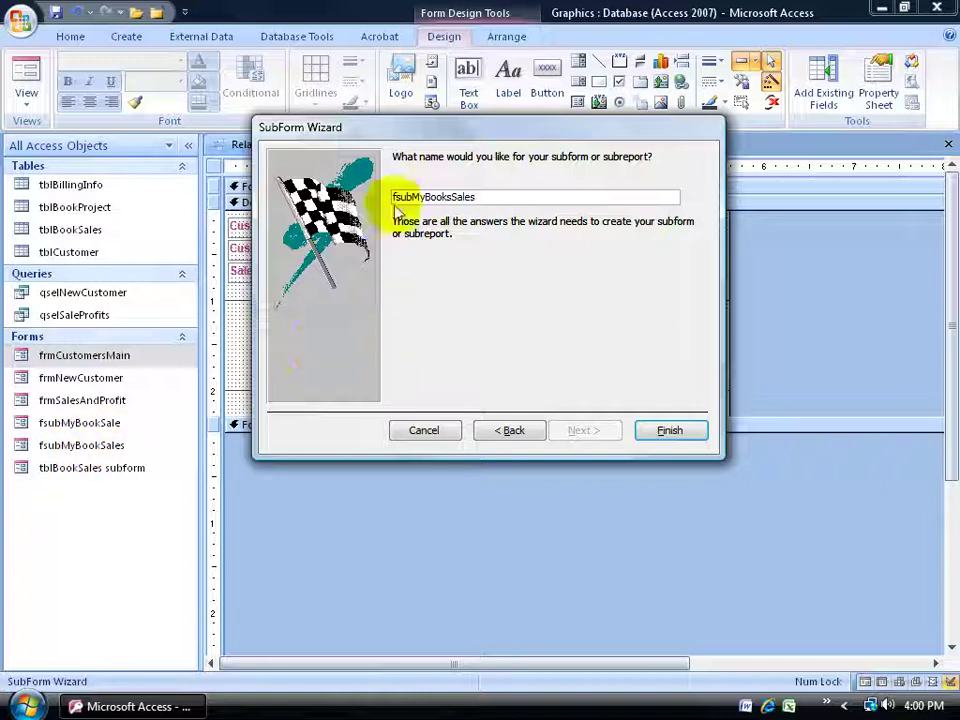
left_click(672, 431)
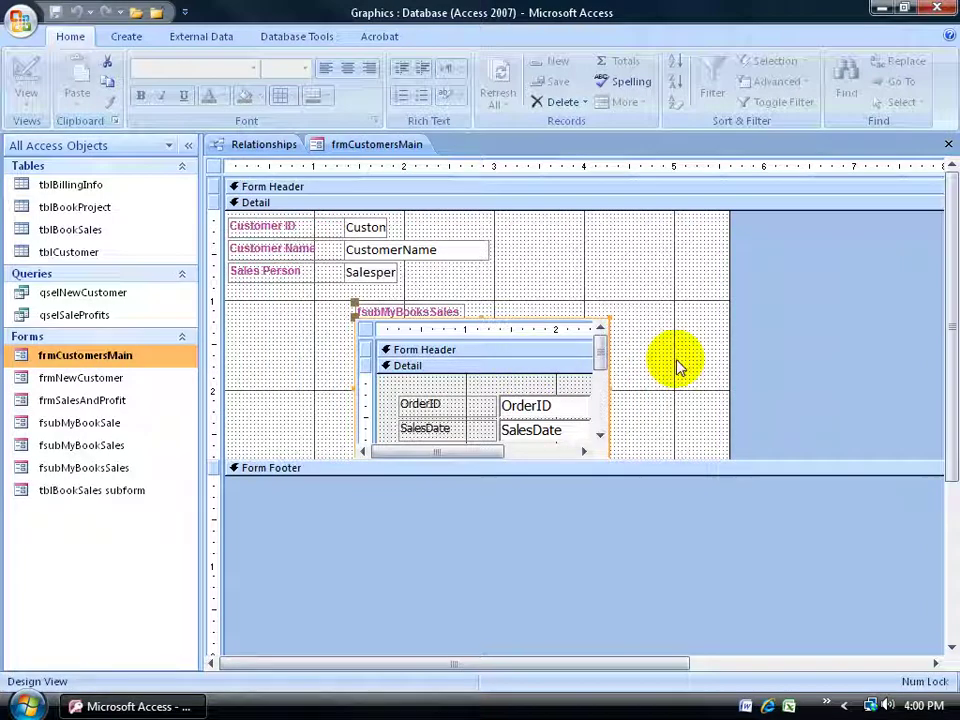
- Show frmCustomersMain in Form view, go to the second customer and check that customer's orders in the subform
right_click(366, 146)
left_click(402, 218)
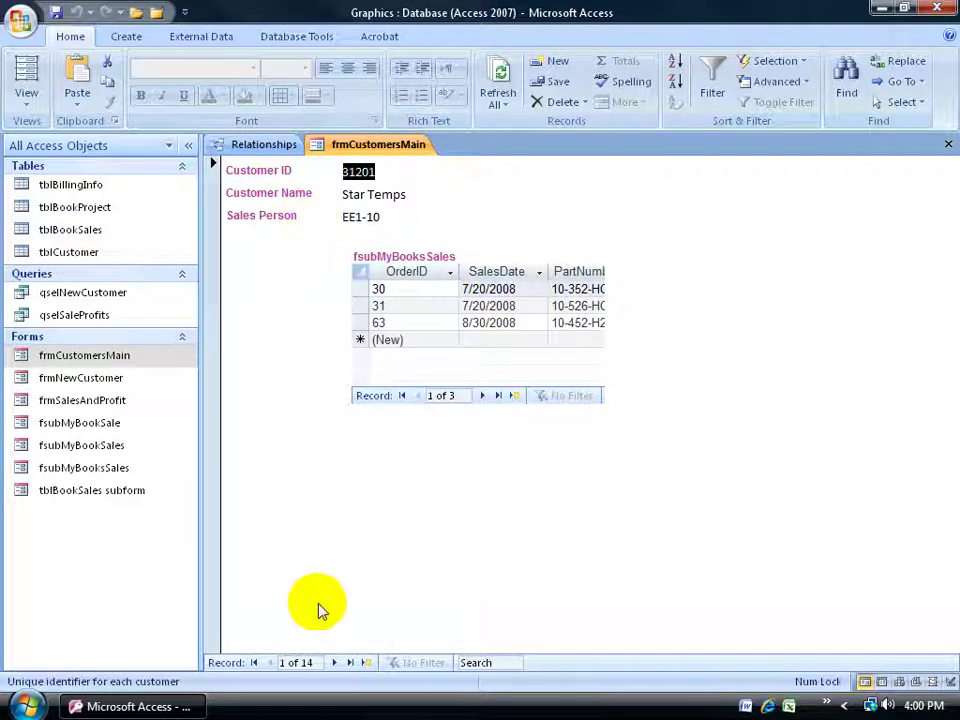
left_click(334, 663)
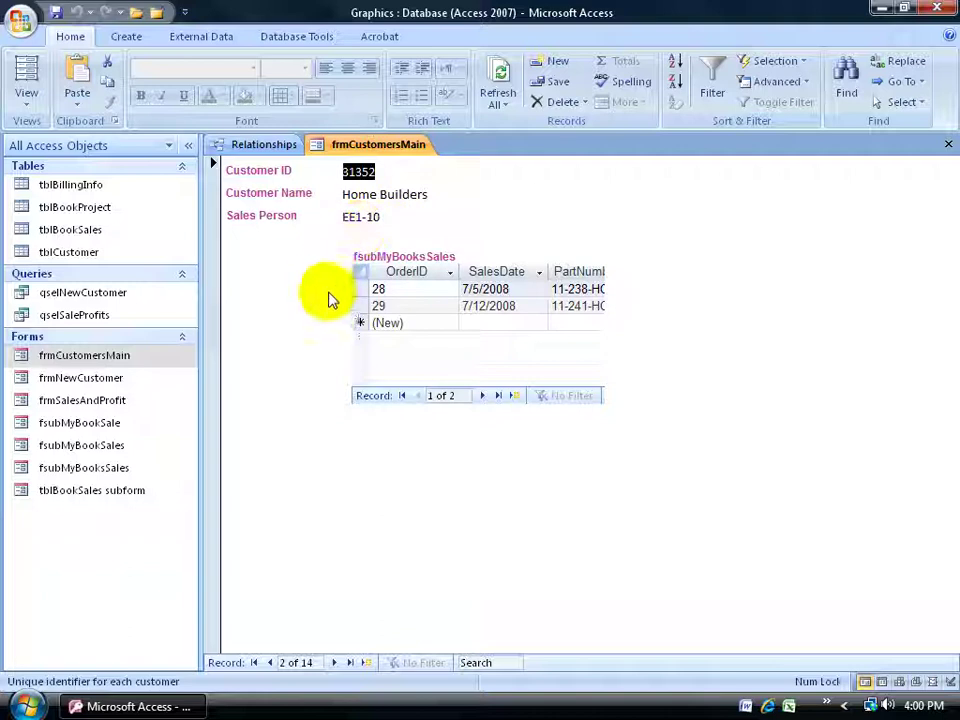
left_click(413, 288)
left_click(420, 305)
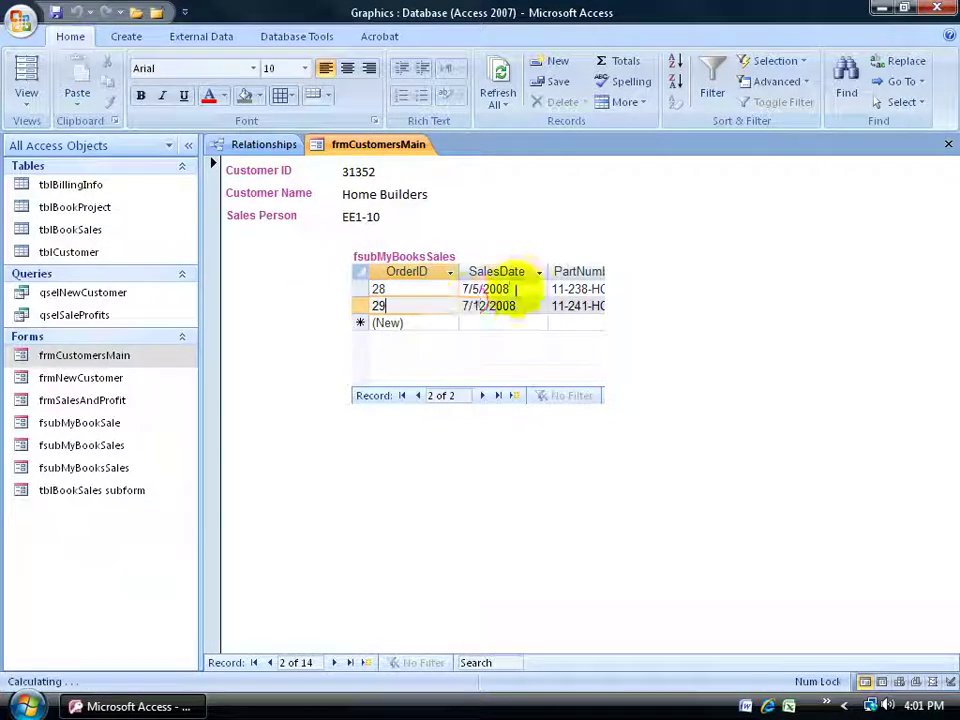
left_click(525, 289)
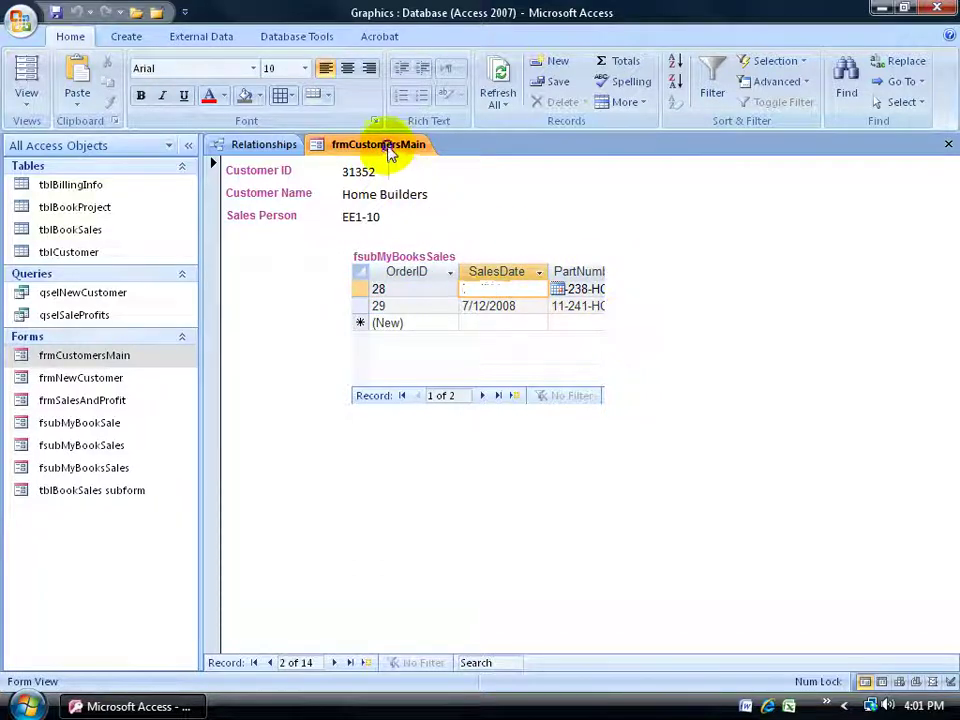
- Return frmCustomersMain to Design view and extend the subform's right edge to about 5.3 inches on the ruler
right_click(386, 143)
left_click(418, 264)
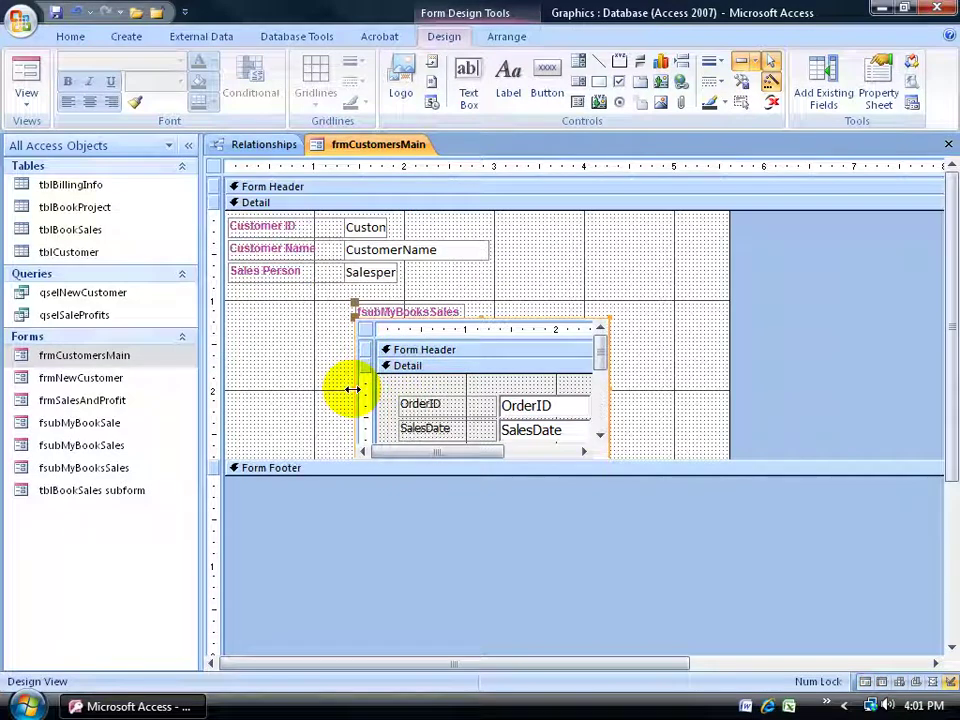
left_click(609, 387)
left_click_drag(609, 387, 701, 388)
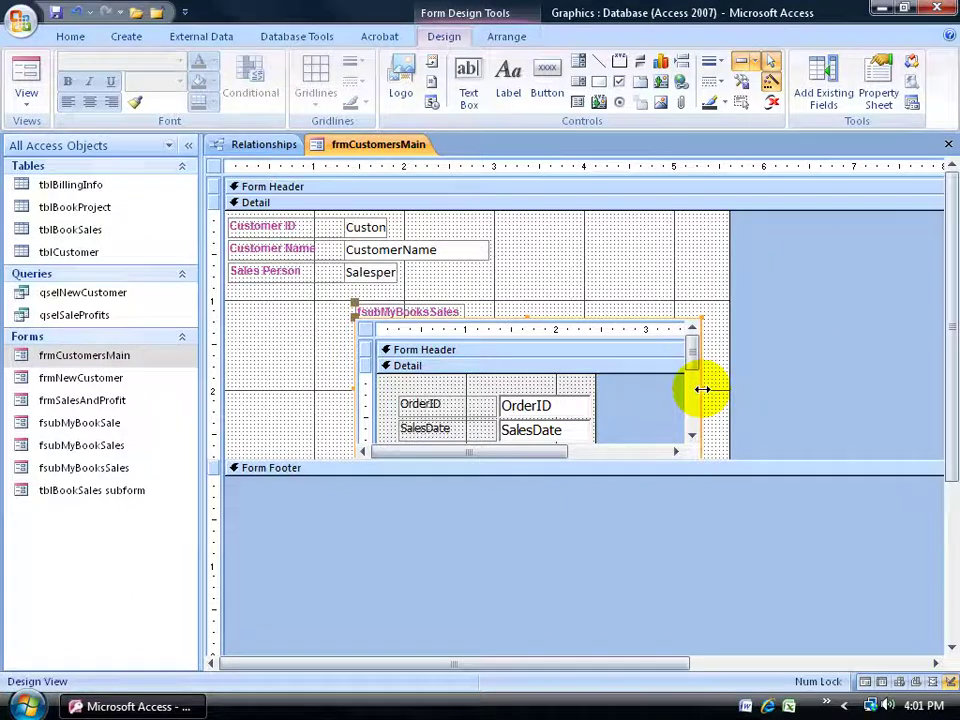
- Reselect the subform control and extend its left edge to the left margin of the Detail section
left_click(671, 268)
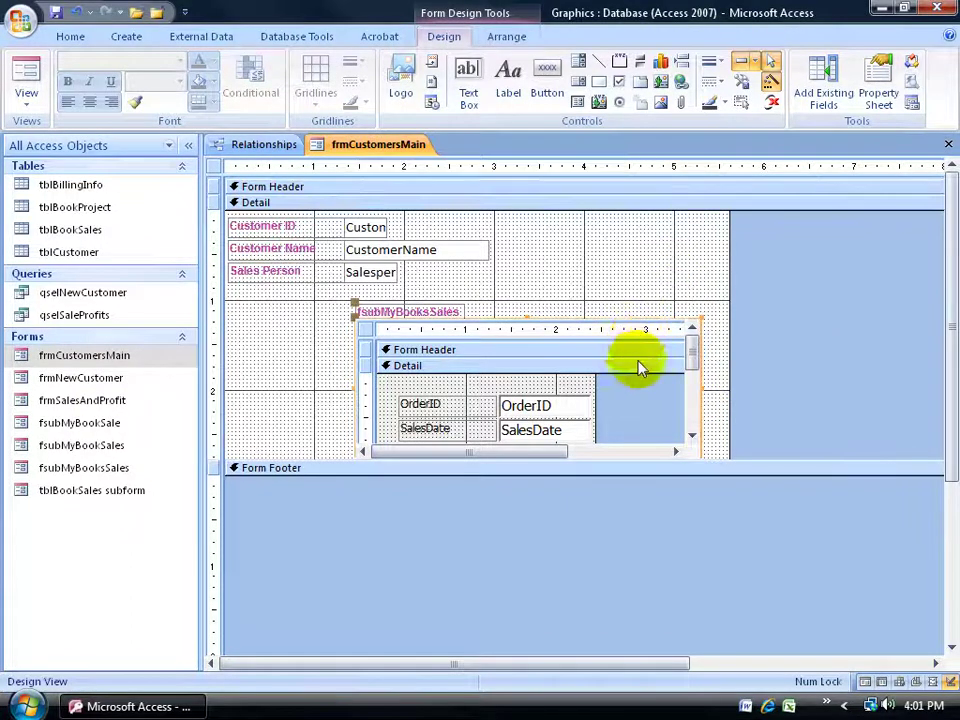
left_click(669, 349)
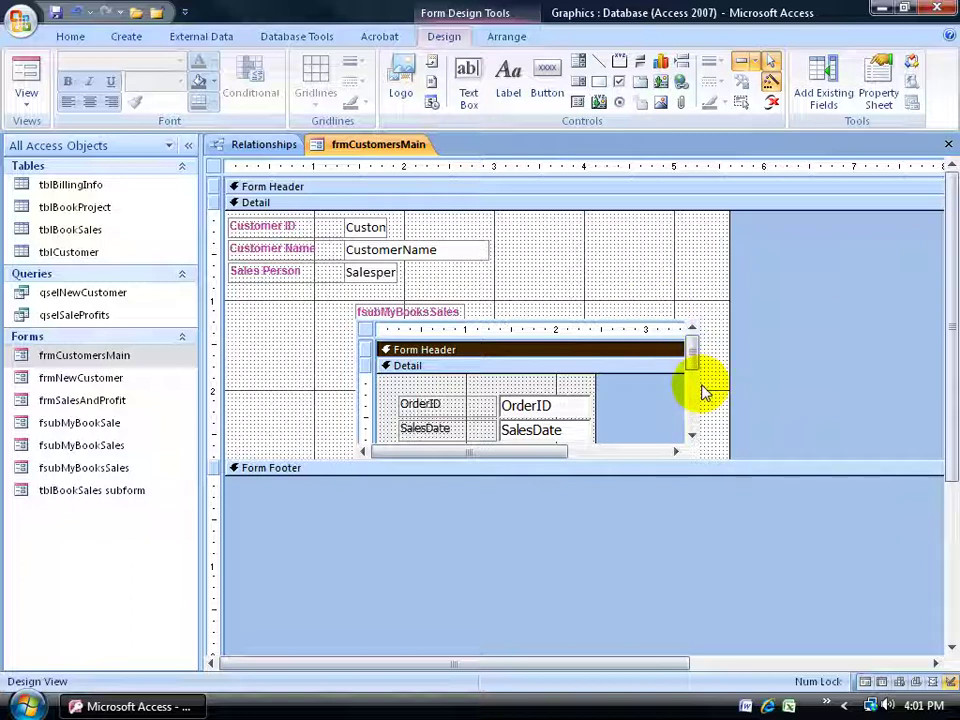
left_click(600, 321)
left_click(541, 385)
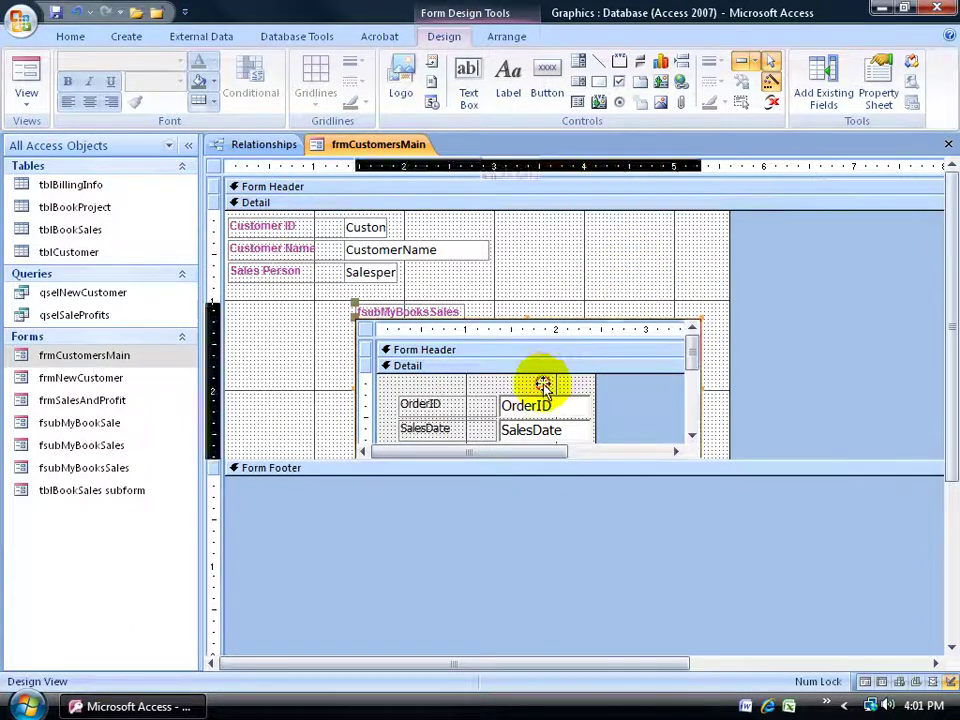
left_click(541, 385)
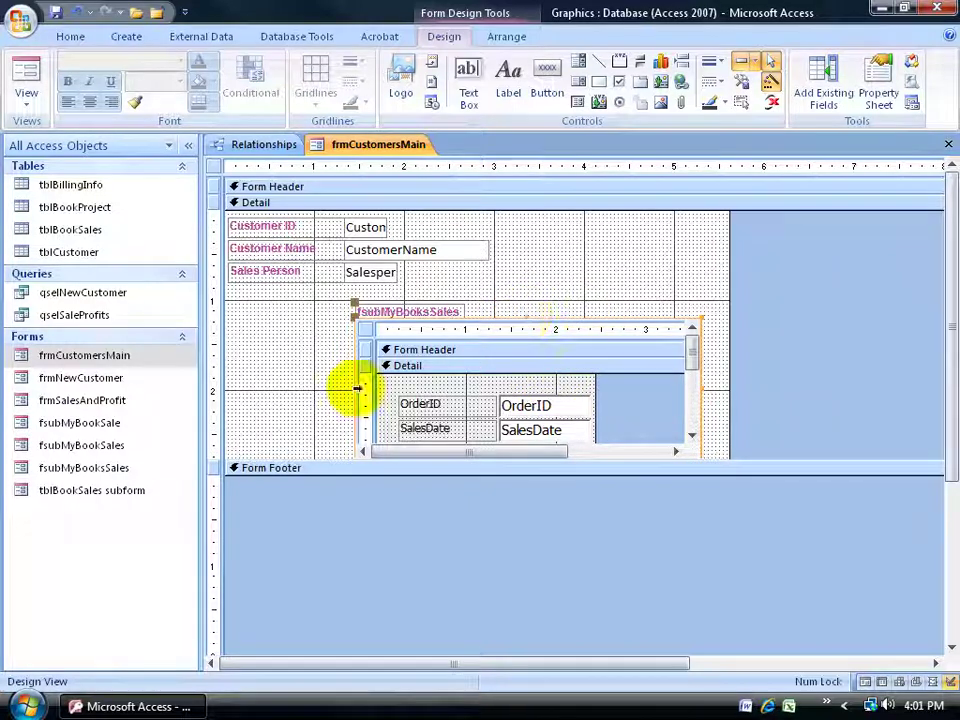
left_click_drag(354, 388, 229, 386)
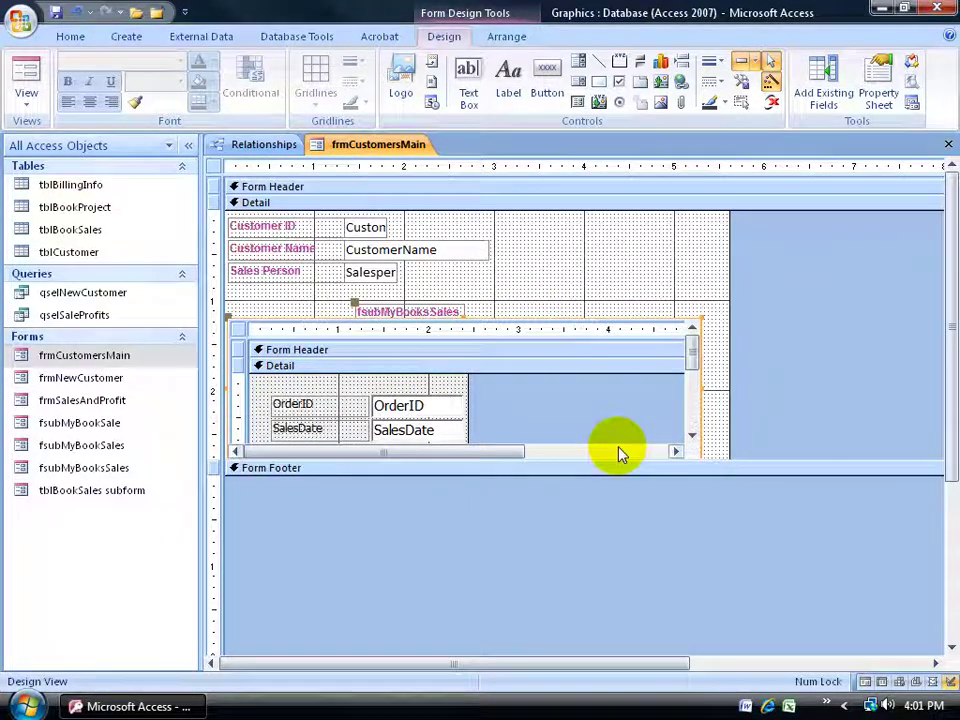
- Display frmCustomersMain in Form view and look through the first three customers' orders in the widened subform
left_click(26, 74)
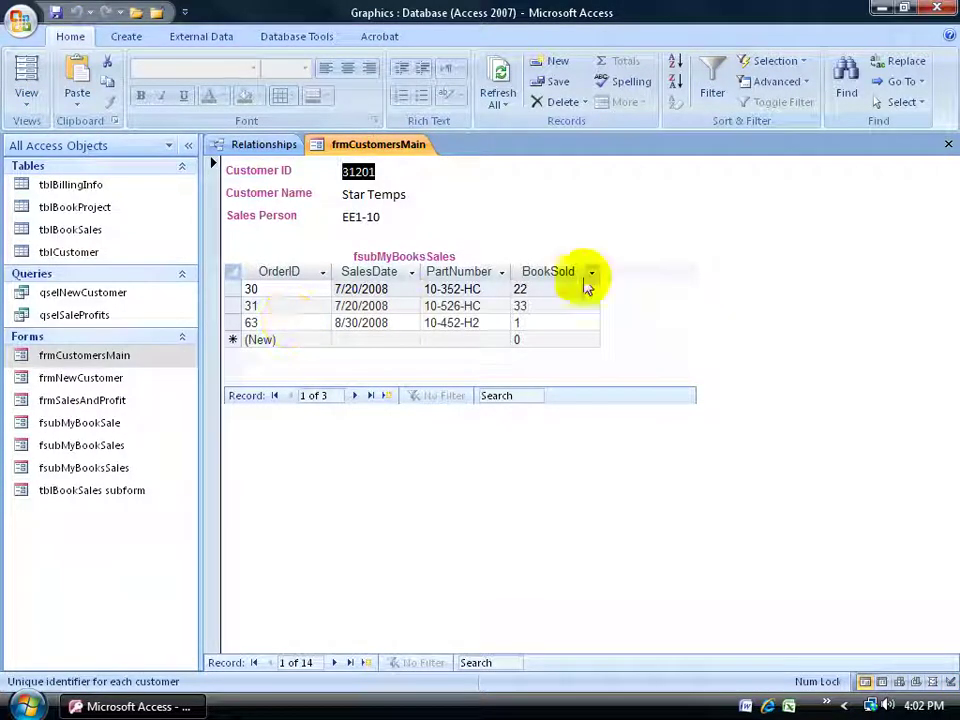
left_click(334, 663)
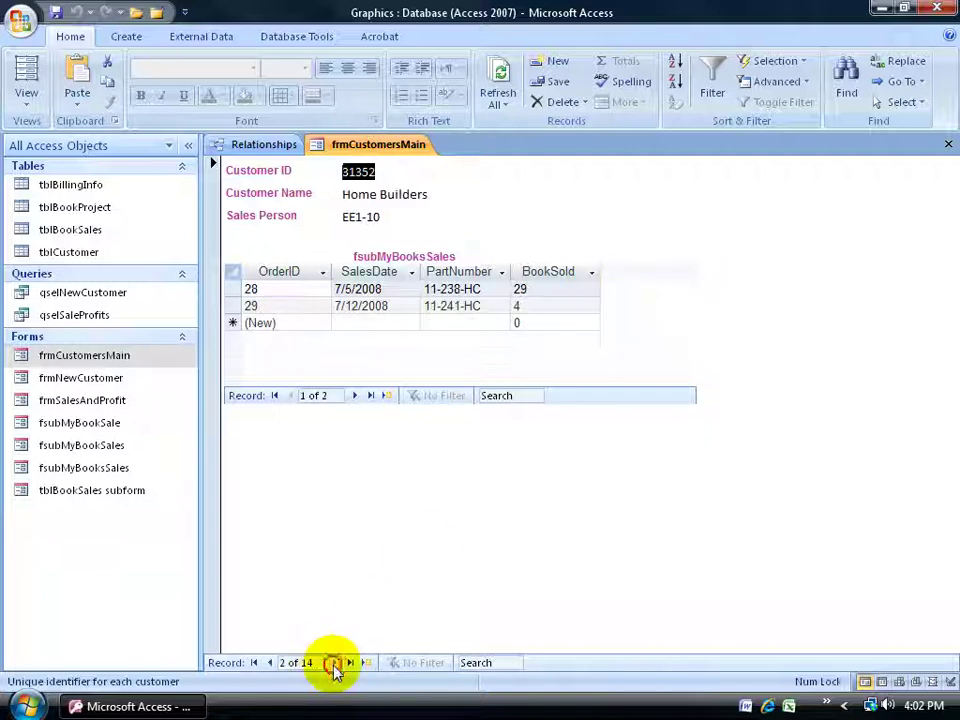
left_click(334, 663)
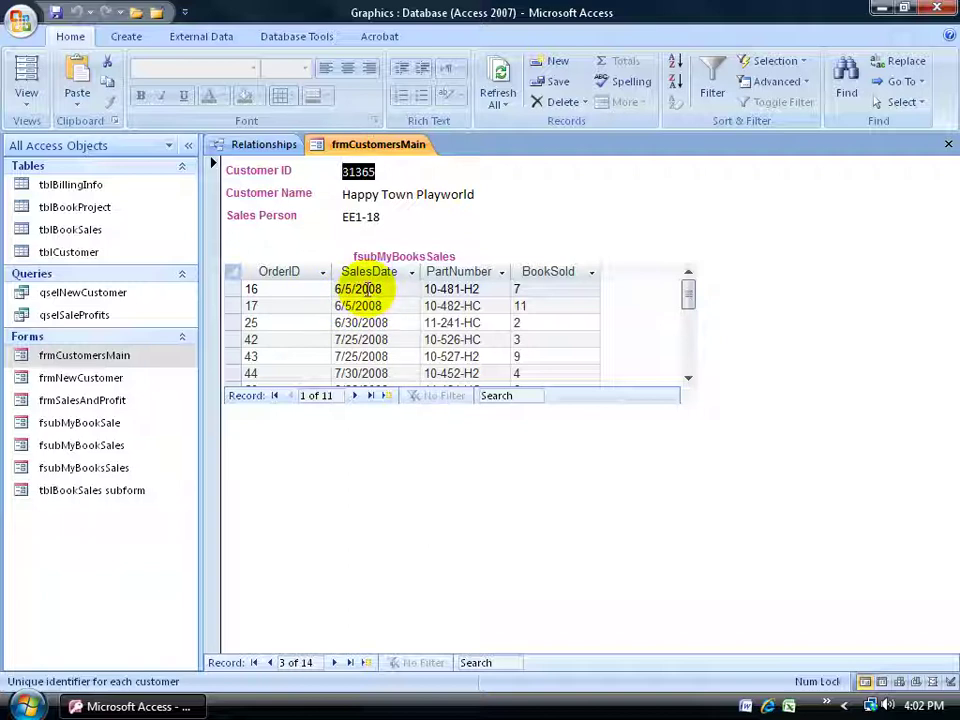
left_click(464, 289)
left_click(464, 305)
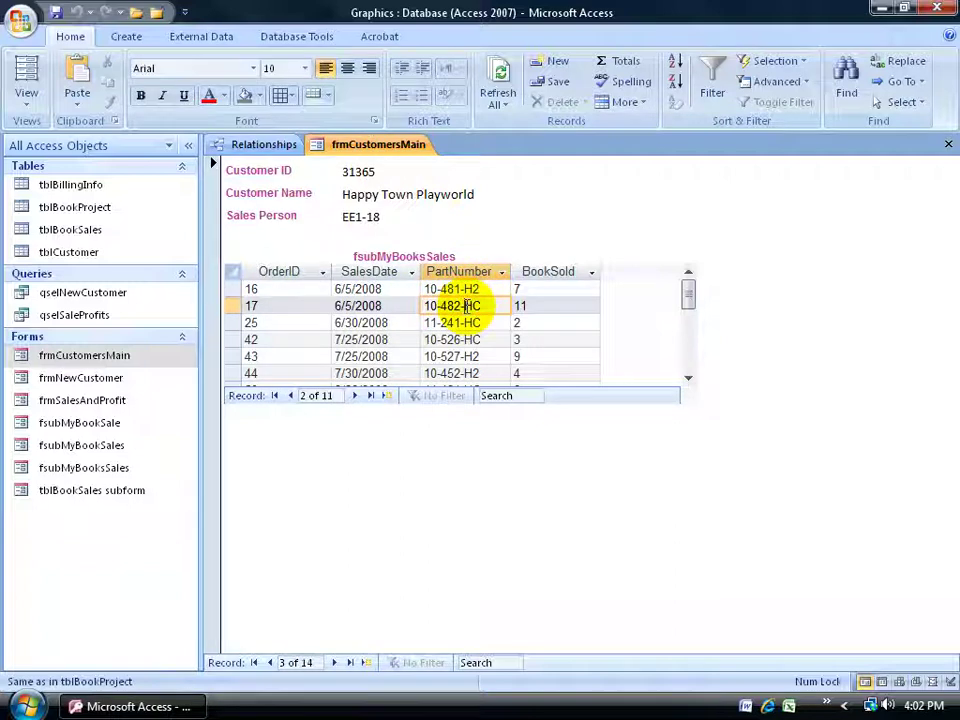
- Add an order to Fall Cleaning's subform dated 1/15/2009 for part number 14-312-H2 with 50 books sold, and save it
left_click(335, 662)
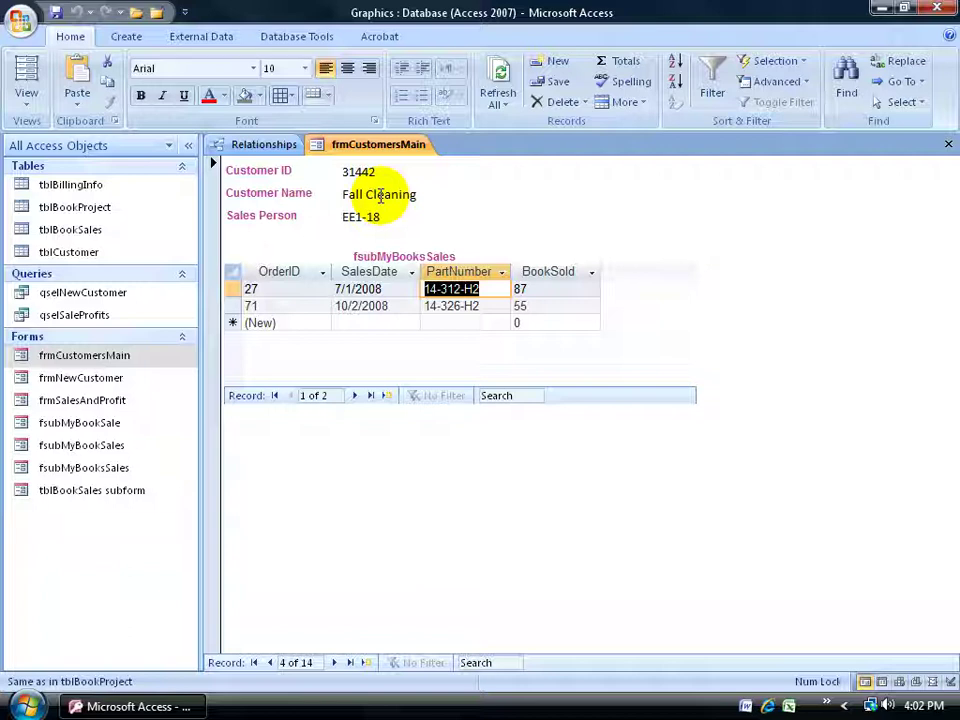
left_click(352, 323)
left_click(430, 323)
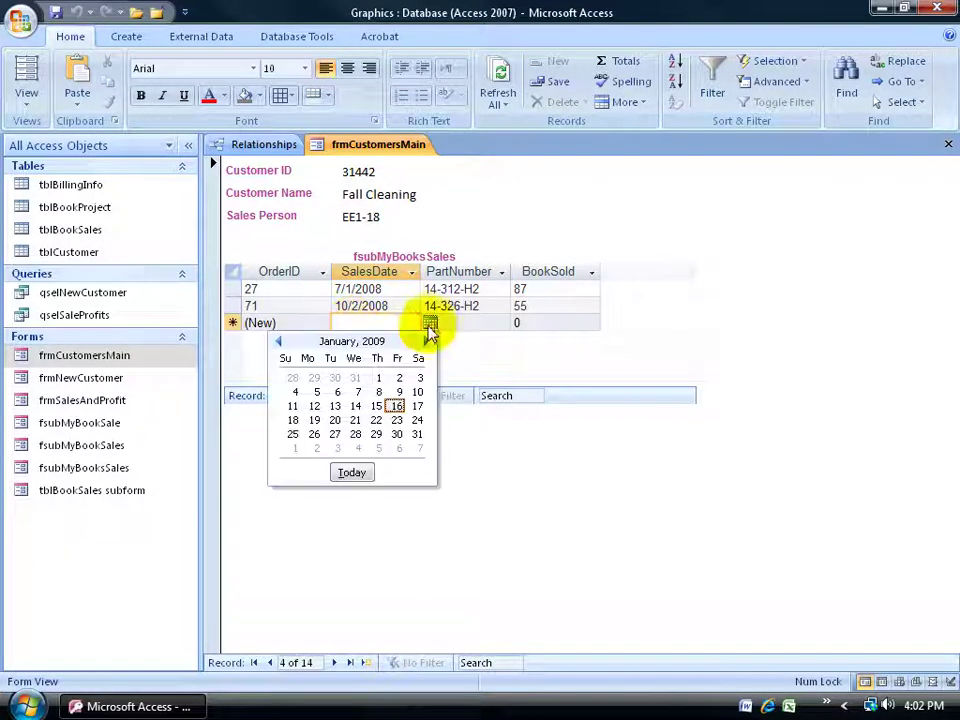
left_click(377, 405)
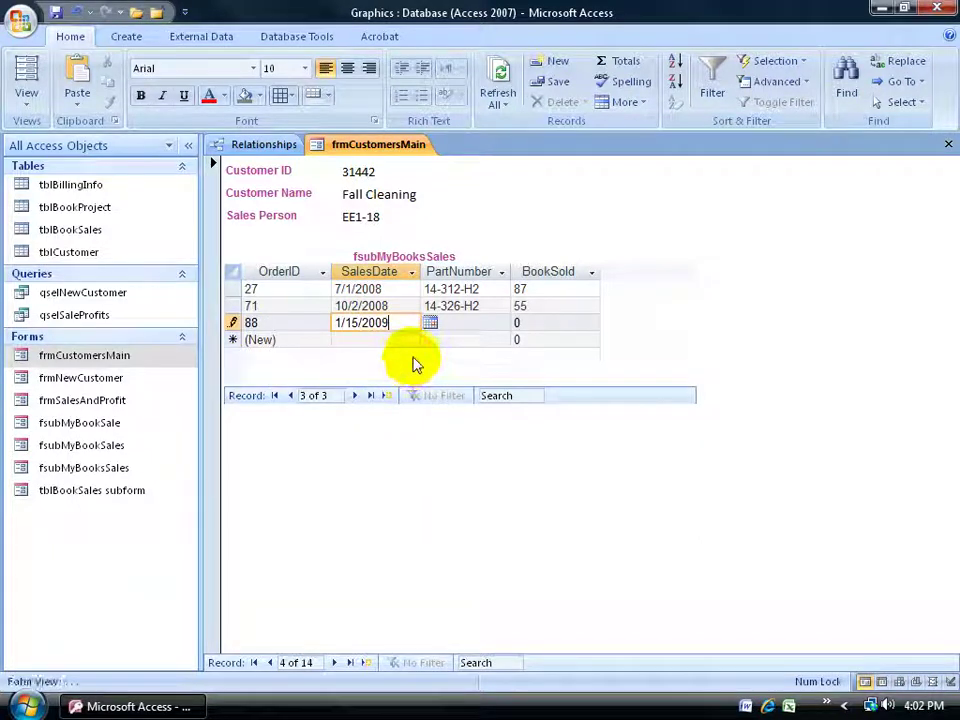
left_click(450, 323)
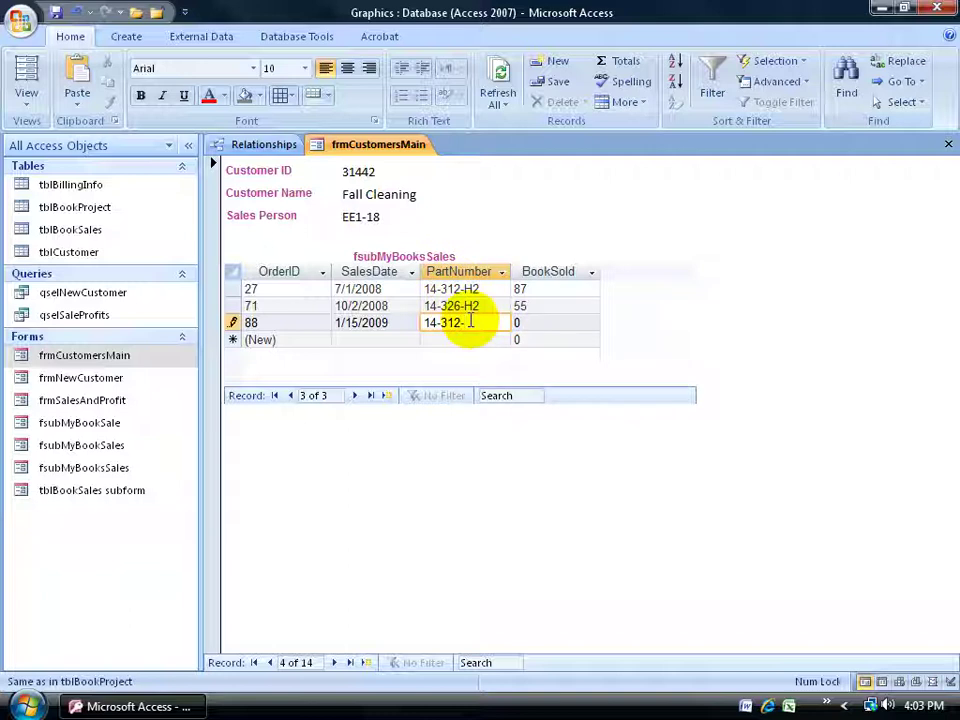
key("Tab")
type("50")
key("shift+Return")
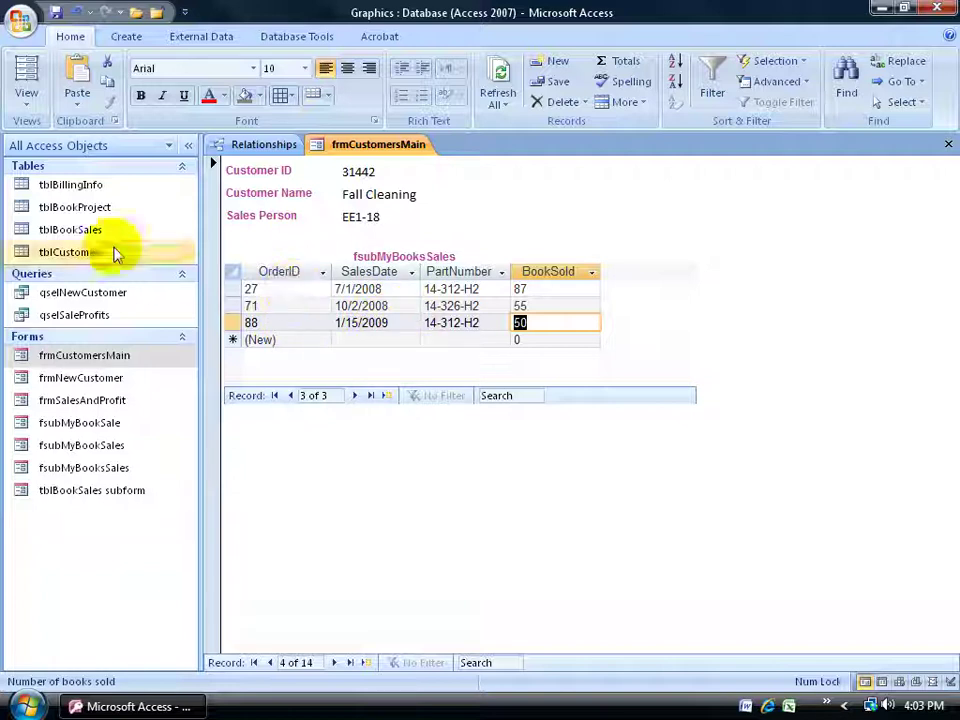
- Open tblBookSales, check the newly added order at the end of the table, and close the table
double_click(72, 230)
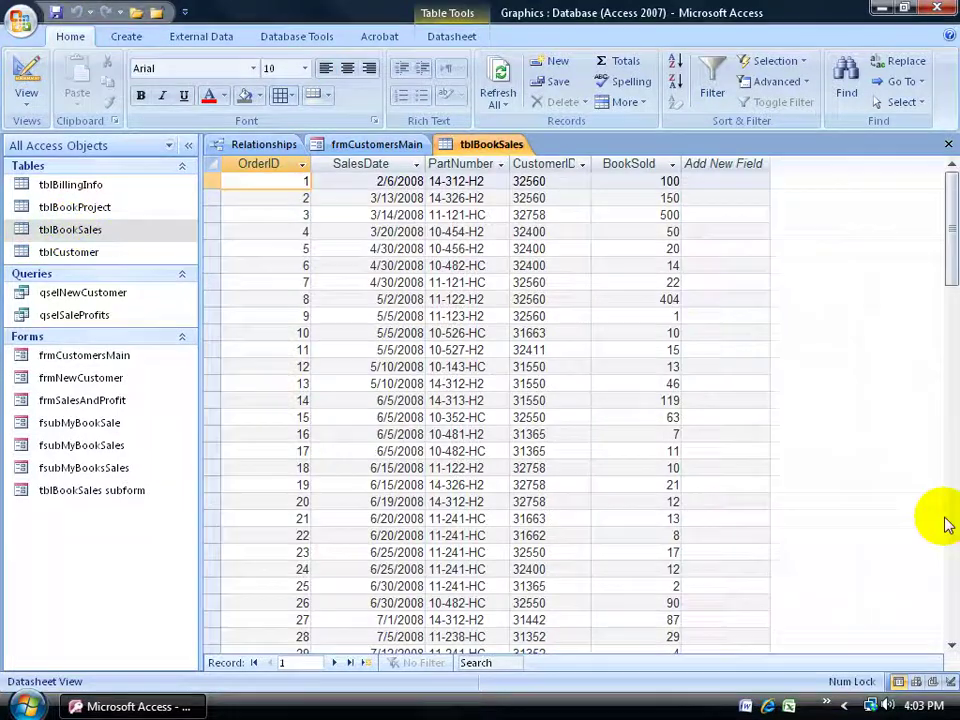
left_click_drag(948, 210, 943, 568)
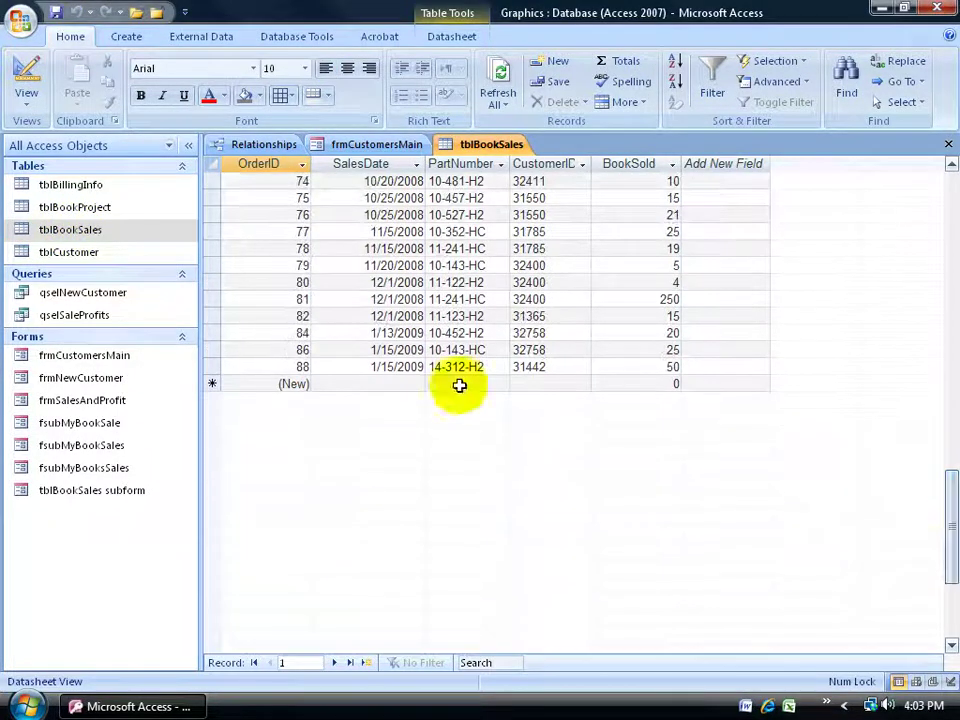
left_click(305, 366)
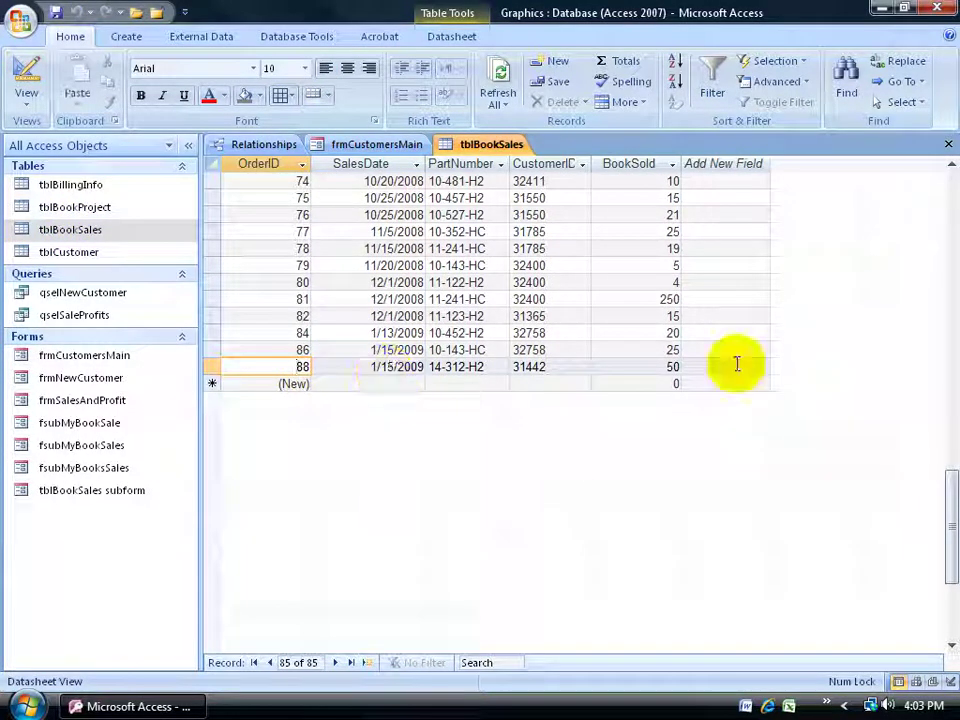
left_click(948, 146)
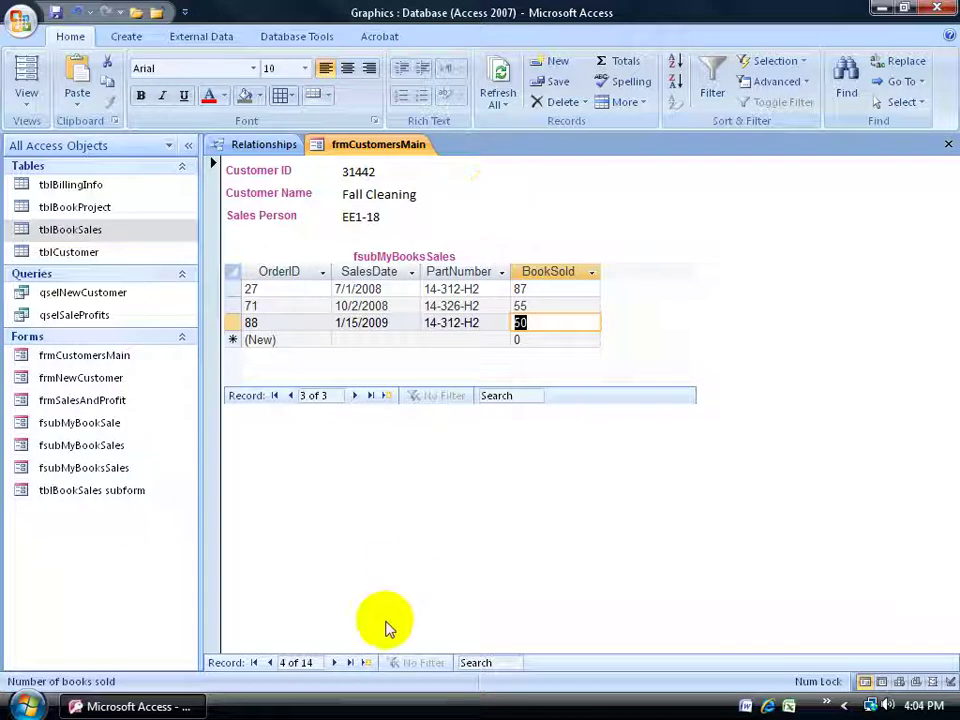
- Start a new blank customer record in frmCustomersMain and place the cursor in the Customer ID field
left_click(367, 663)
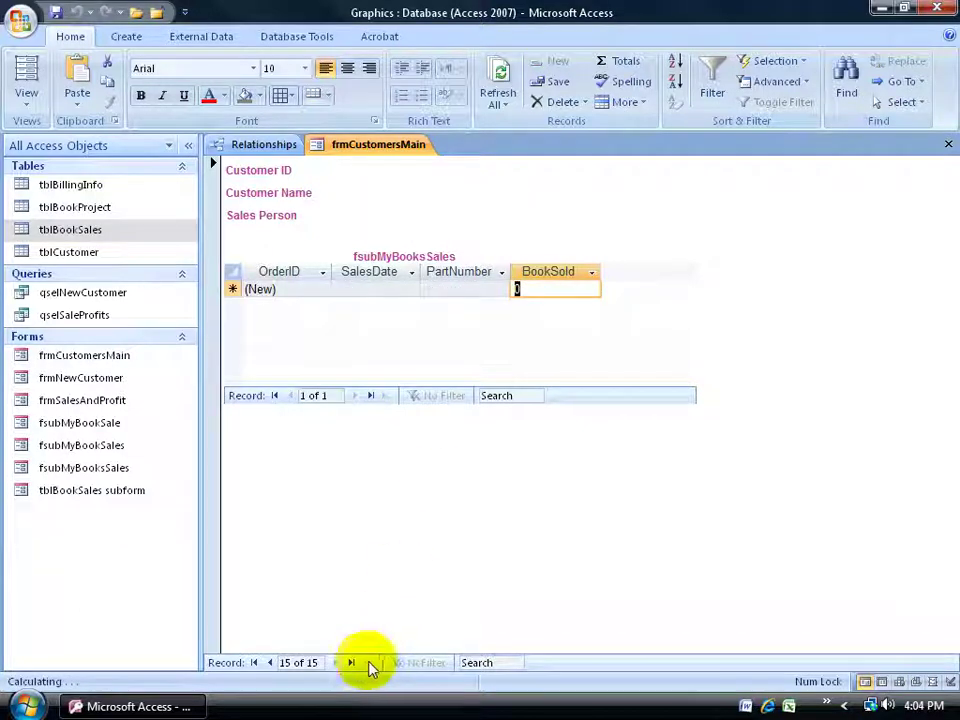
left_click(335, 180)
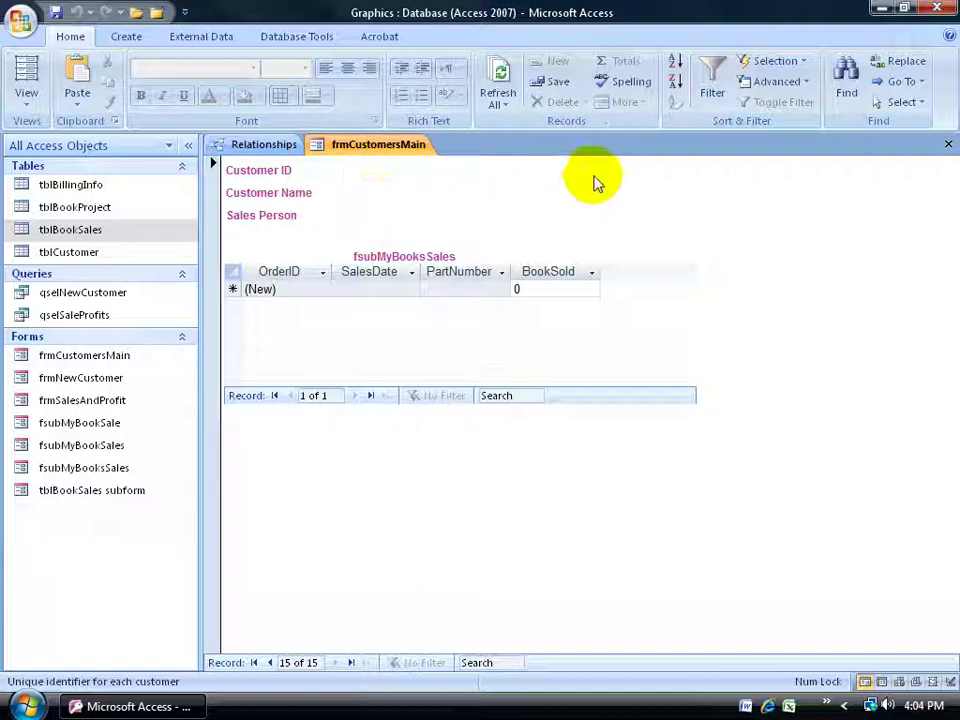
- Review the existing entries in tblCustomer, close it, and fill the new frmCustomersMain record with a customer ID, name Big G and salesperson EE1-10
double_click(96, 254)
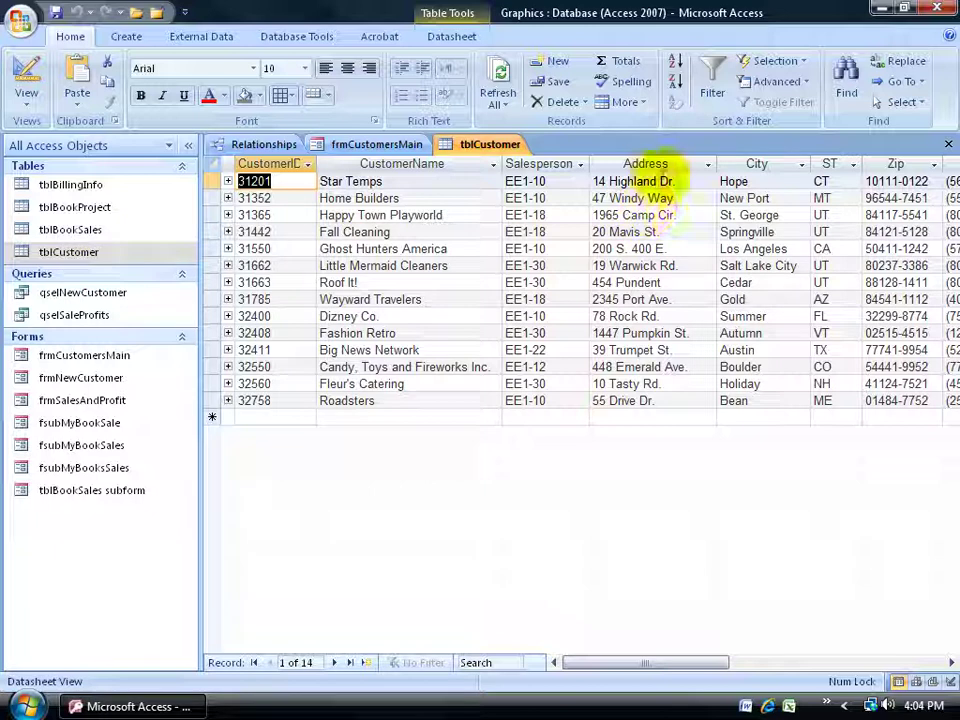
left_click(948, 144)
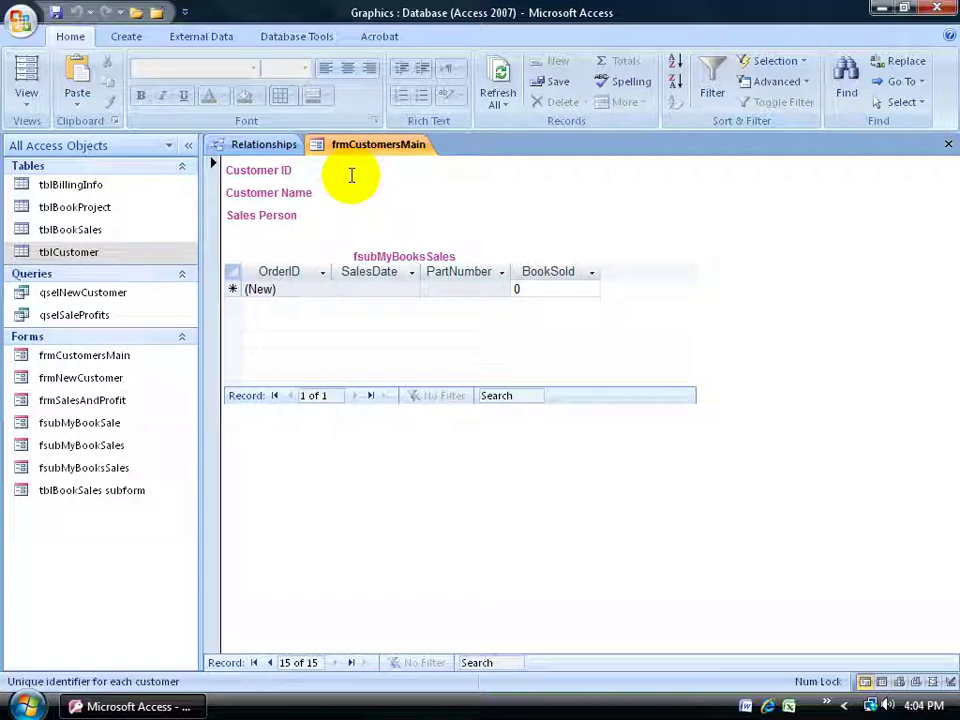
type("15487")
key("Tab")
type("Big G")
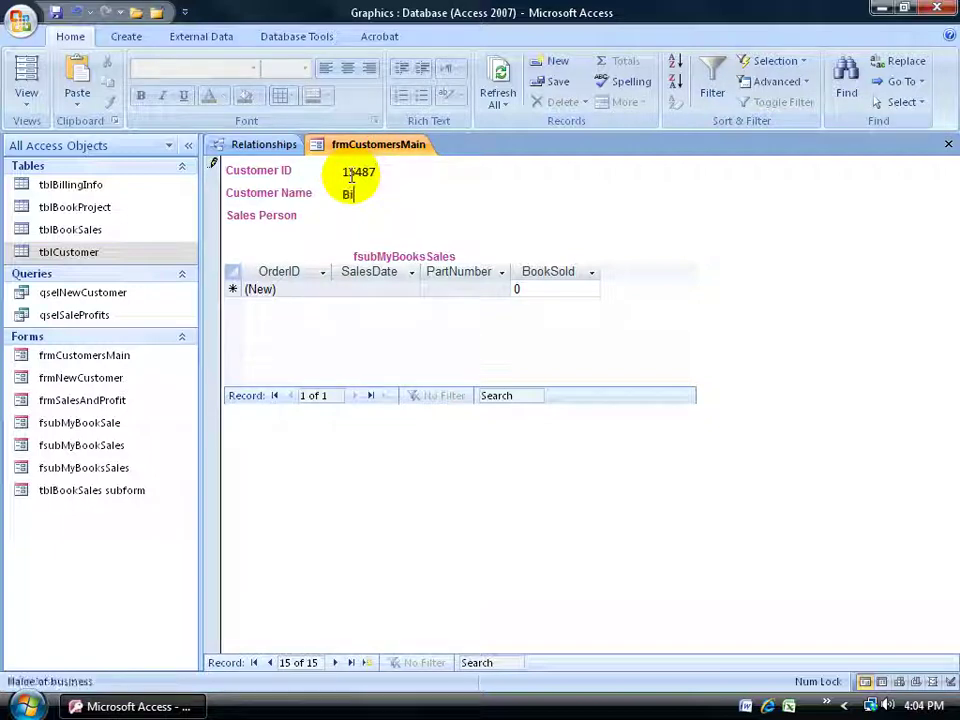
key("Tab")
type("EE1-10")
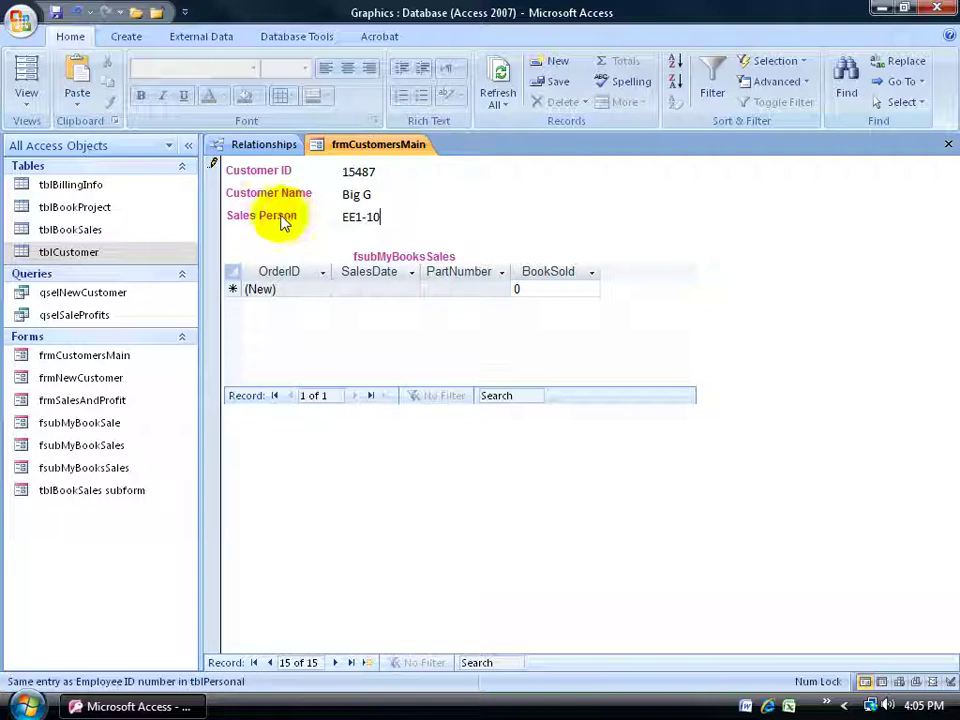
key("Tab")
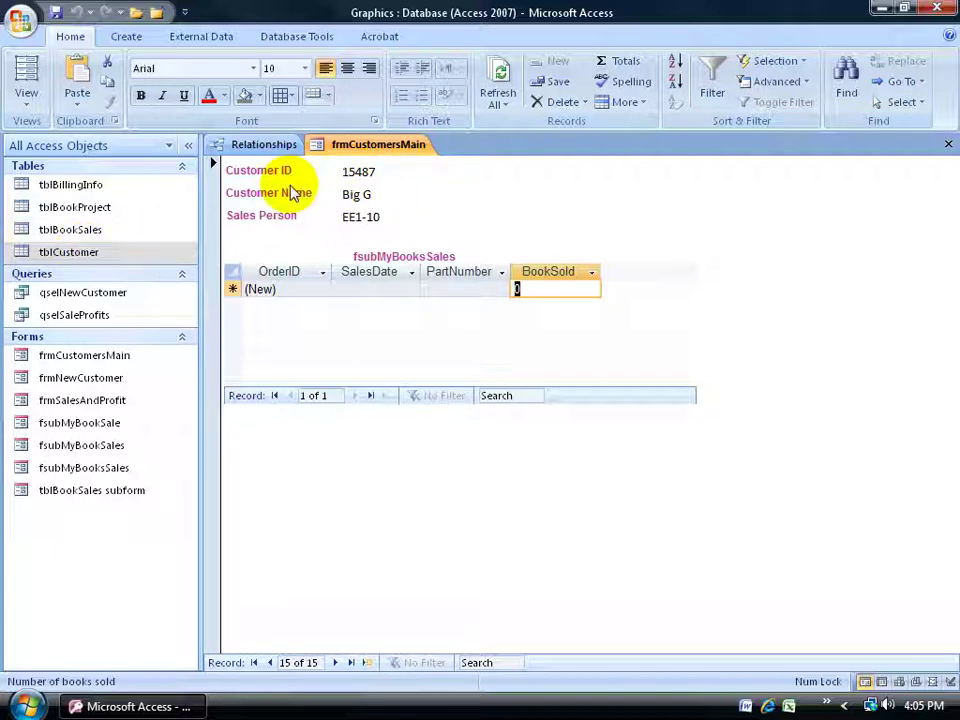
- Open tblCustomer, check the newly added Big G record, and return to frmCustomersMain
left_click(60, 252)
double_click(60, 252)
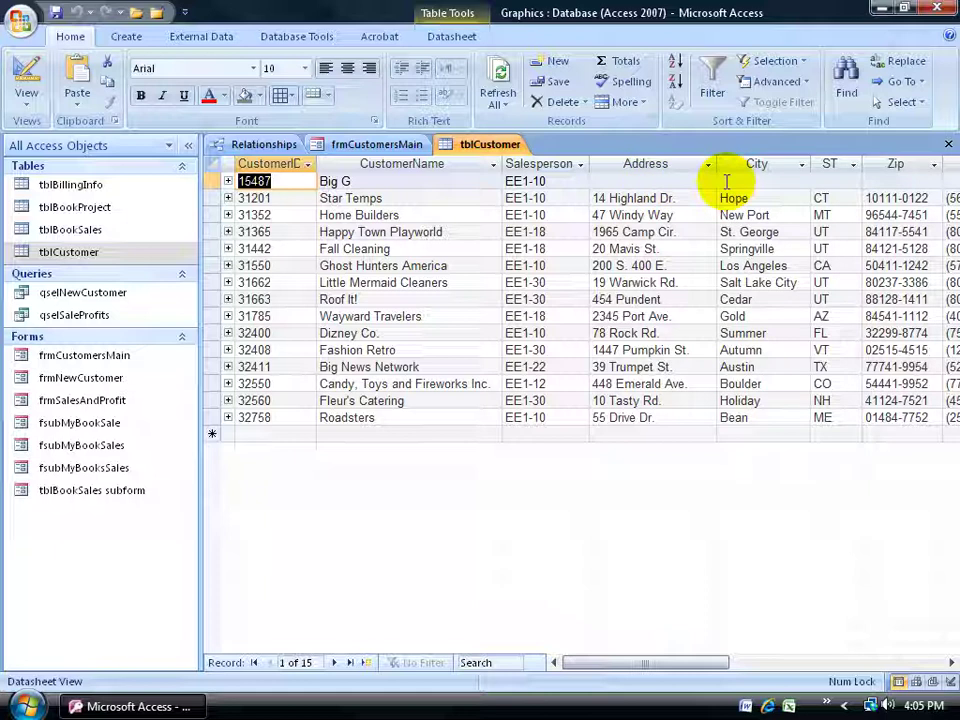
left_click(378, 143)
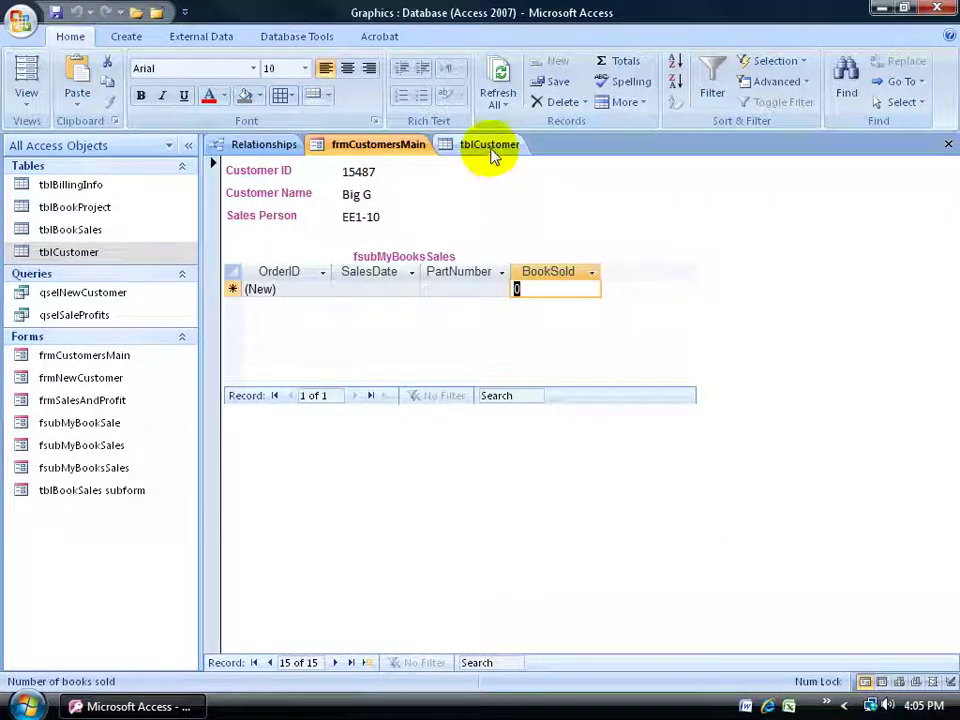
- Add an order to Big G's subform dated 1/16/2009 for part number 11-121-HC with 15 books sold, and save it
left_click(351, 291)
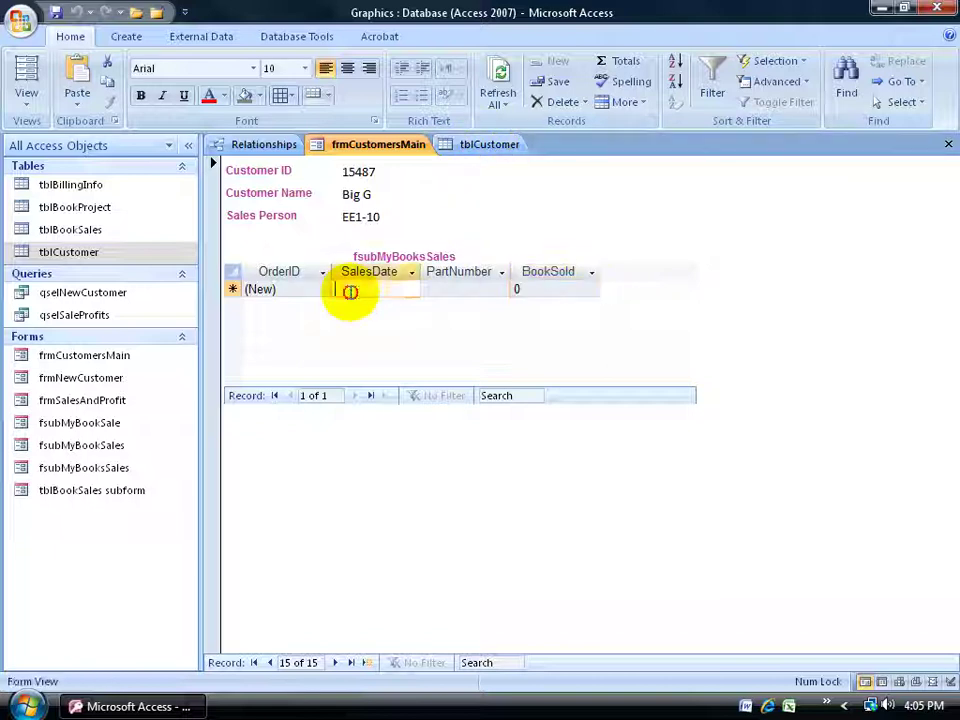
left_click(430, 290)
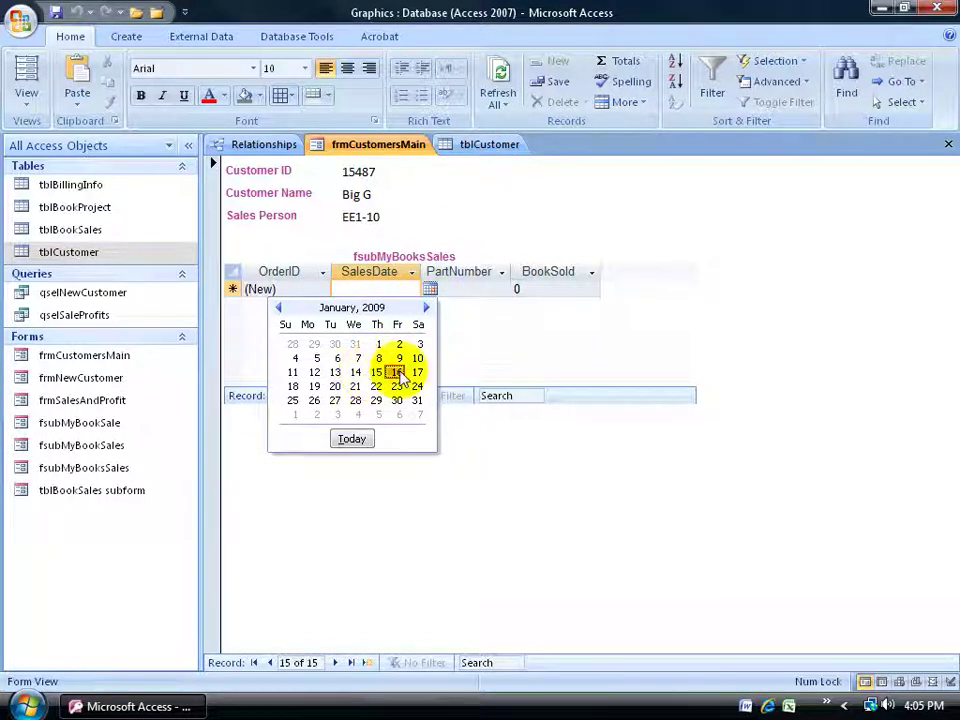
left_click(397, 372)
left_click(463, 288)
type("11-121HC")
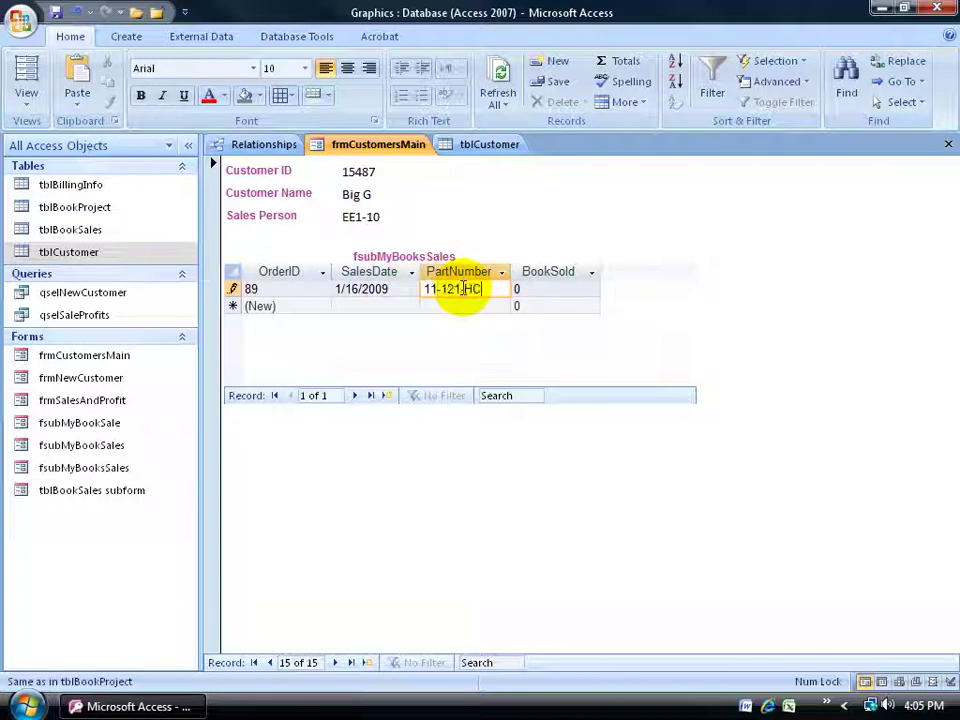
key("Tab")
type("15")
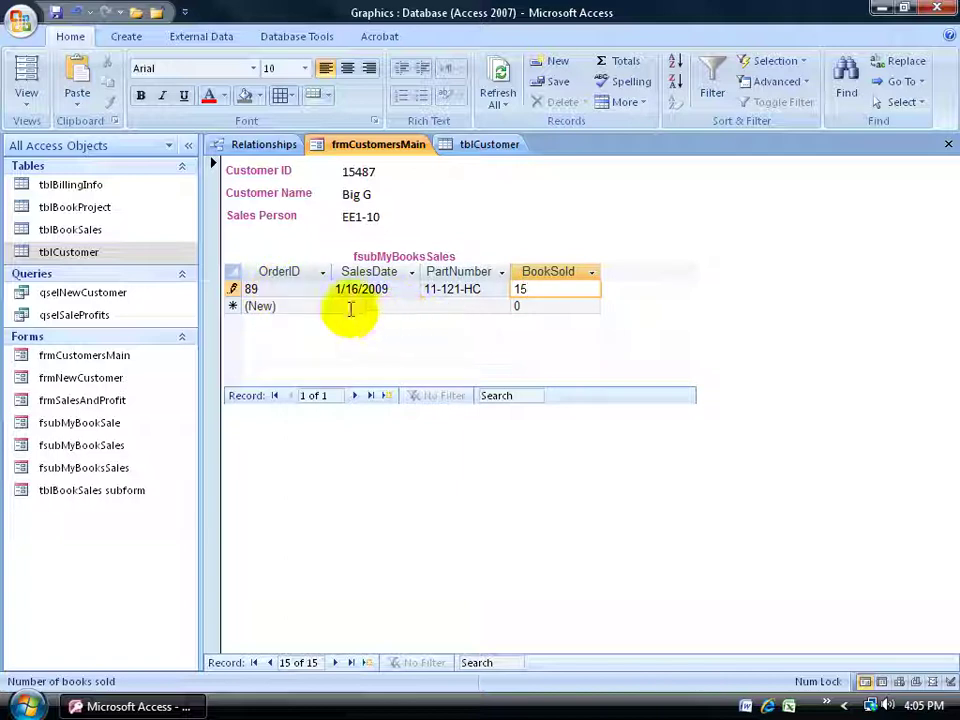
key("shift+Return")
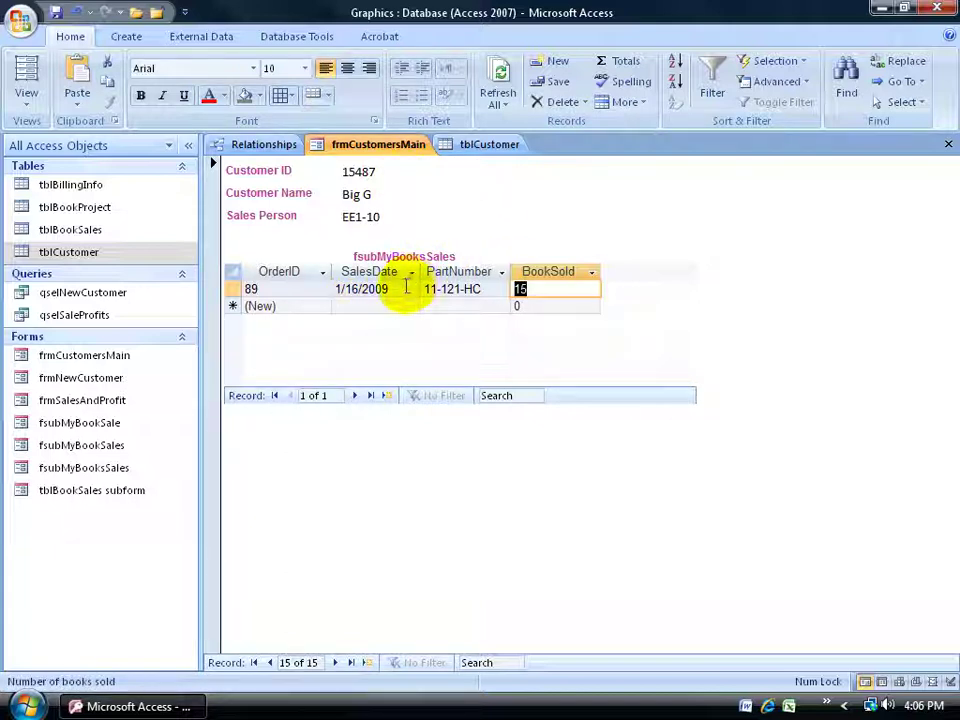
- Open tblBookSales and check Big G's new order at the end of the table
double_click(66, 230)
left_click_drag(939, 204, 945, 550)
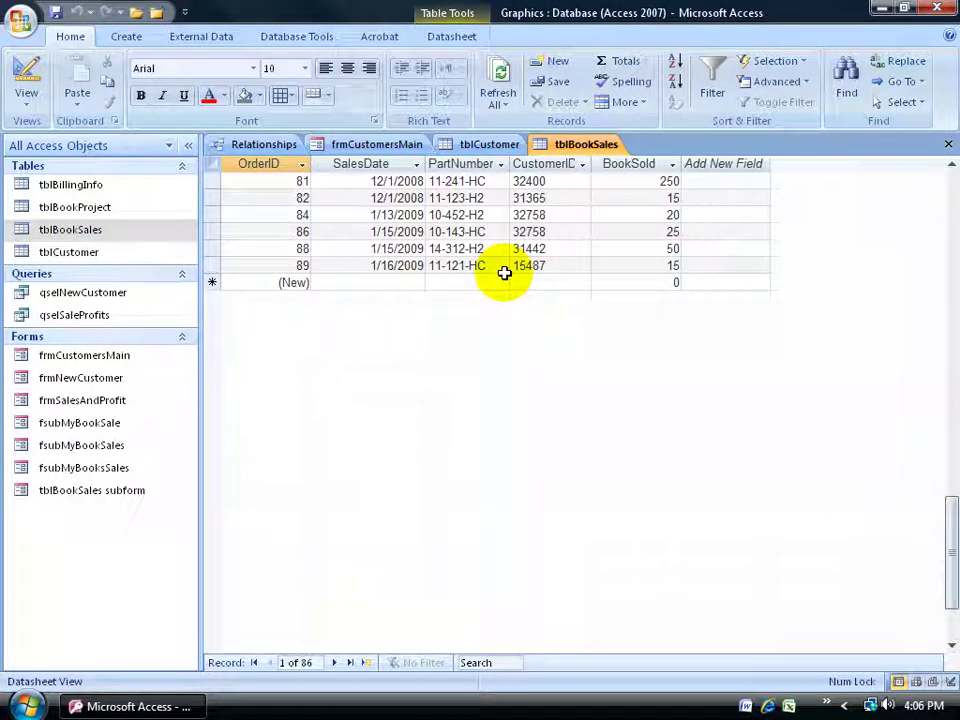
- Return to frmCustomersMain and fit the subform's SalesDate column width to its contents
left_click(398, 141)
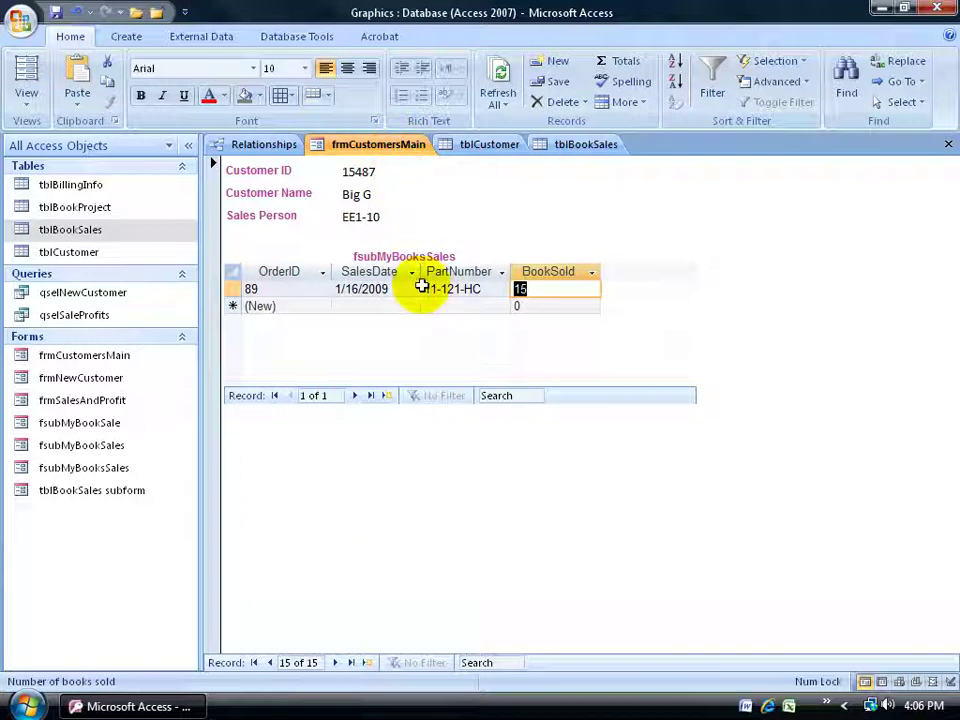
left_click_drag(418, 272, 387, 272)
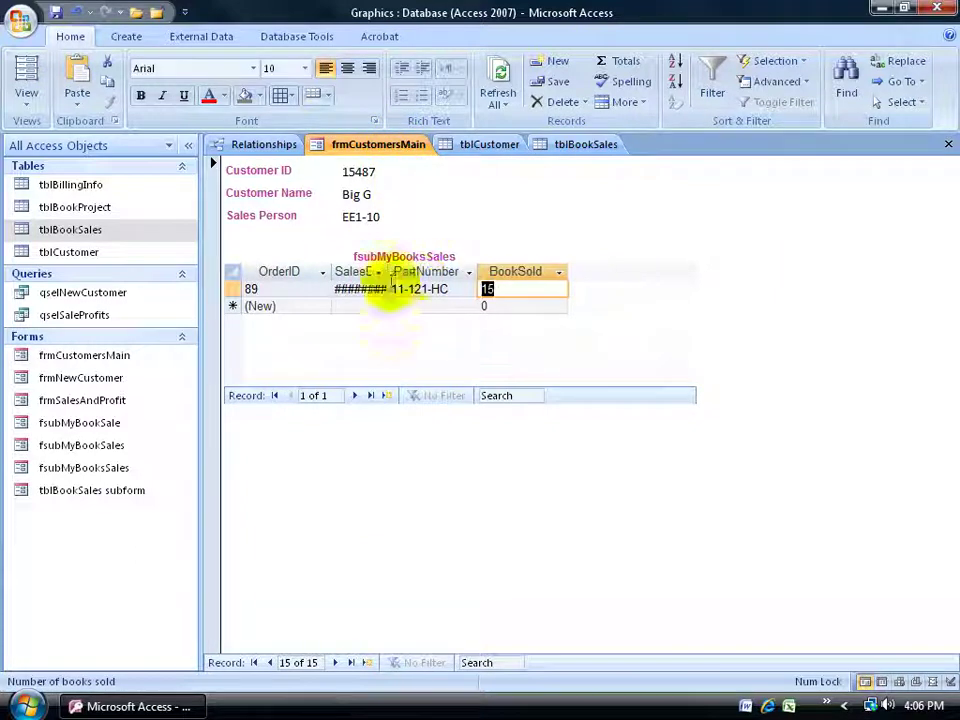
double_click(388, 272)
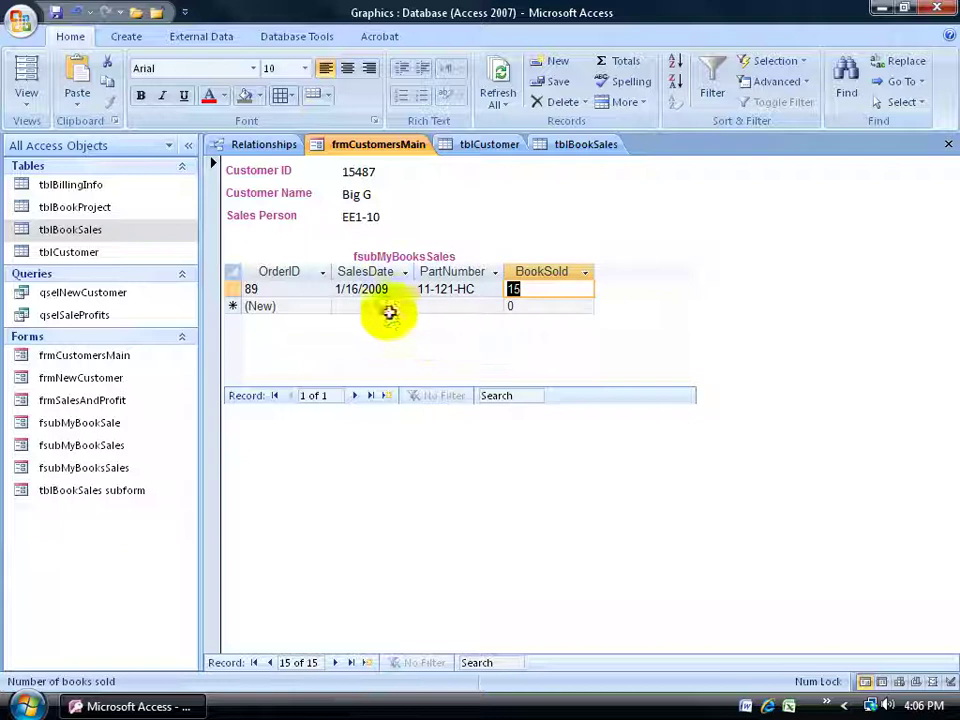